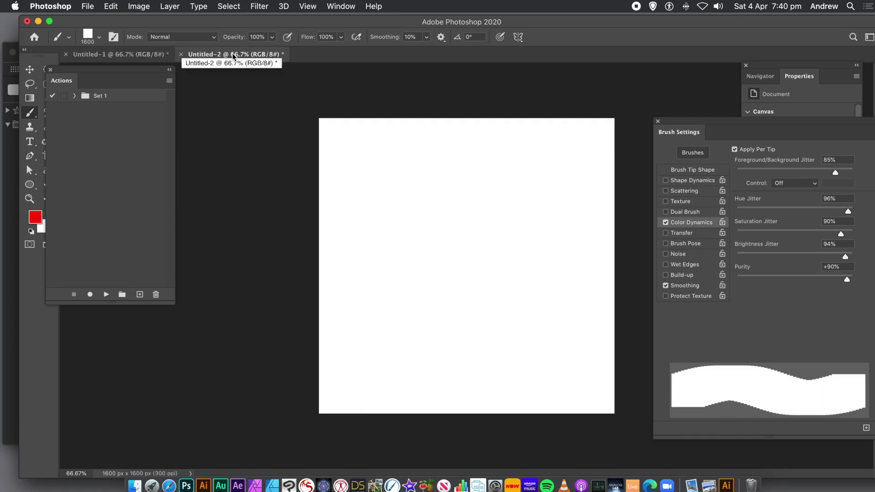
- Fill the 1600 x 1600 px Untitled-2 canvas with solid black using Edit > Fill
left_click(112, 6)
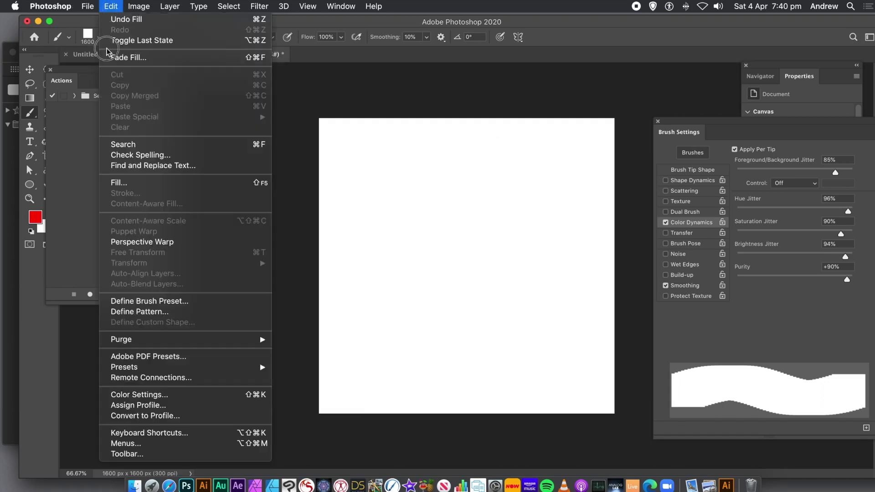
left_click(127, 189)
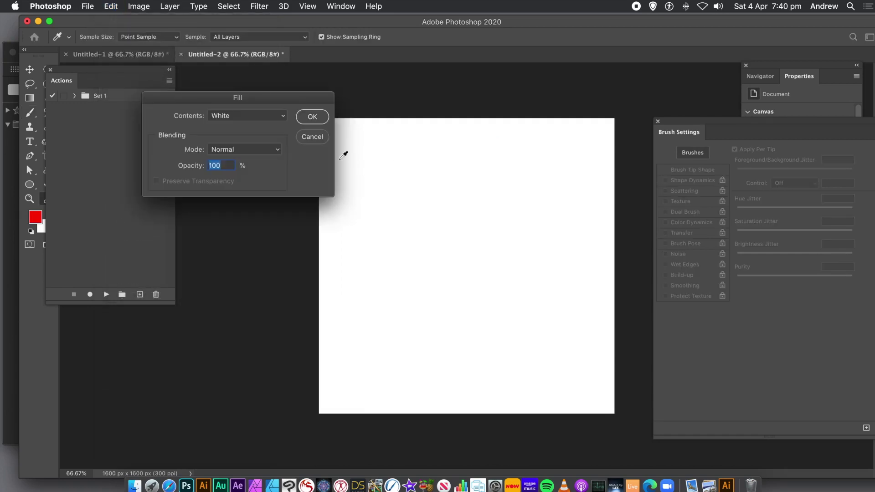
left_click(238, 116)
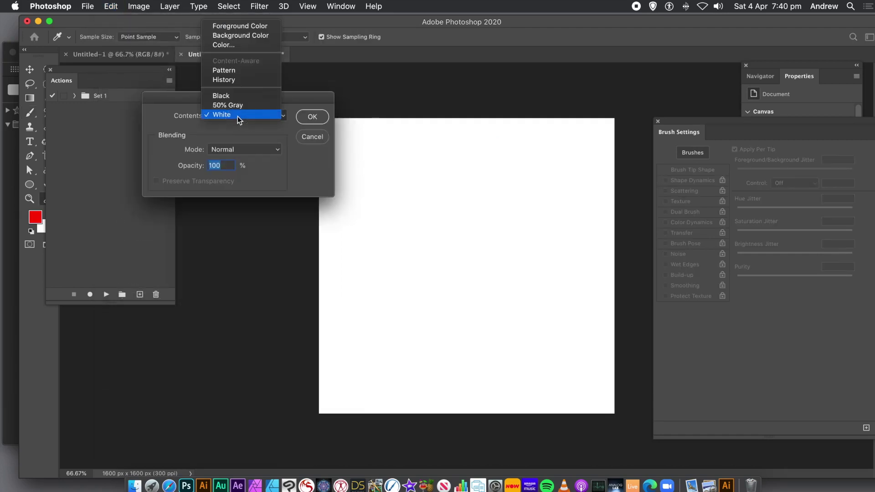
left_click(234, 96)
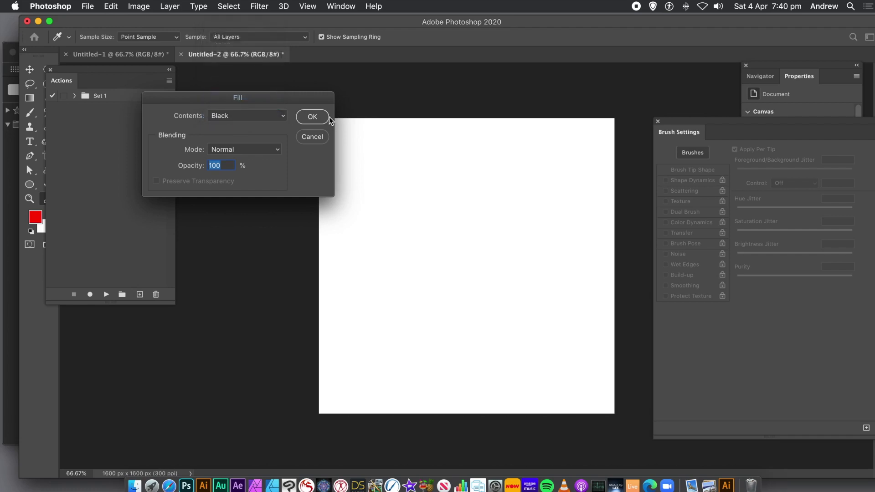
left_click(312, 118)
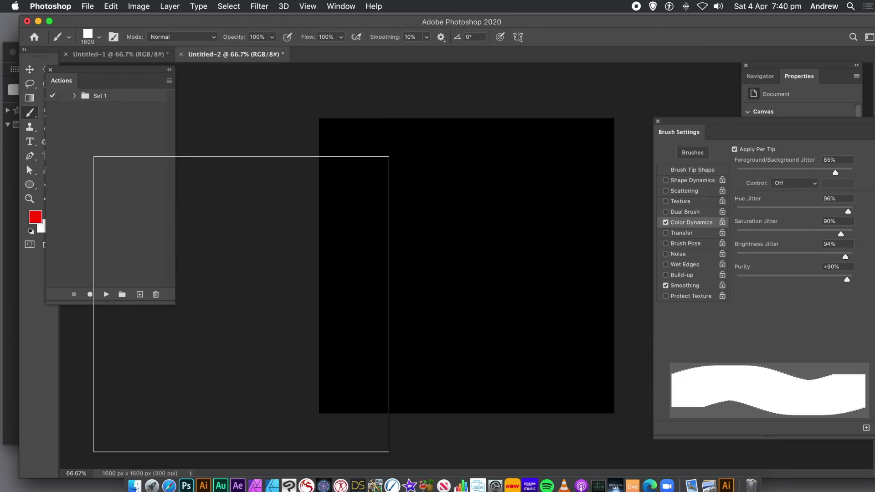
left_click(110, 5)
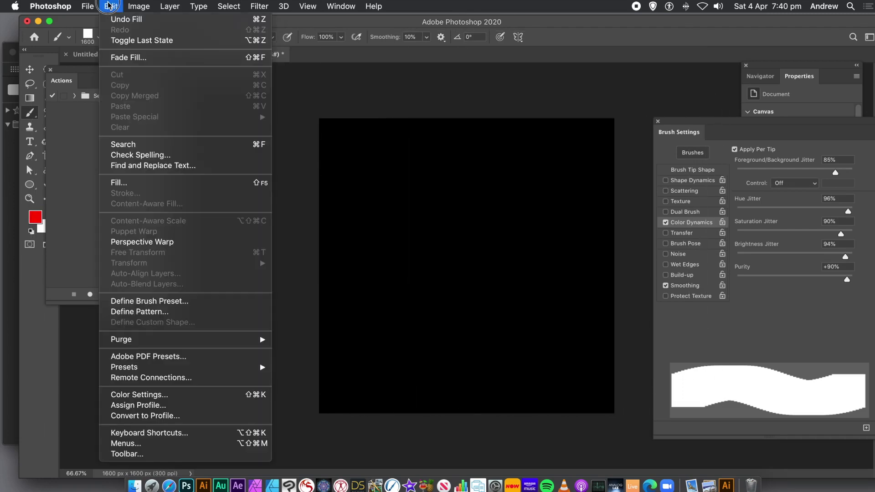
- Define the black canvas as a 1600 px brush preset named Sampled Brush 8
left_click(151, 301)
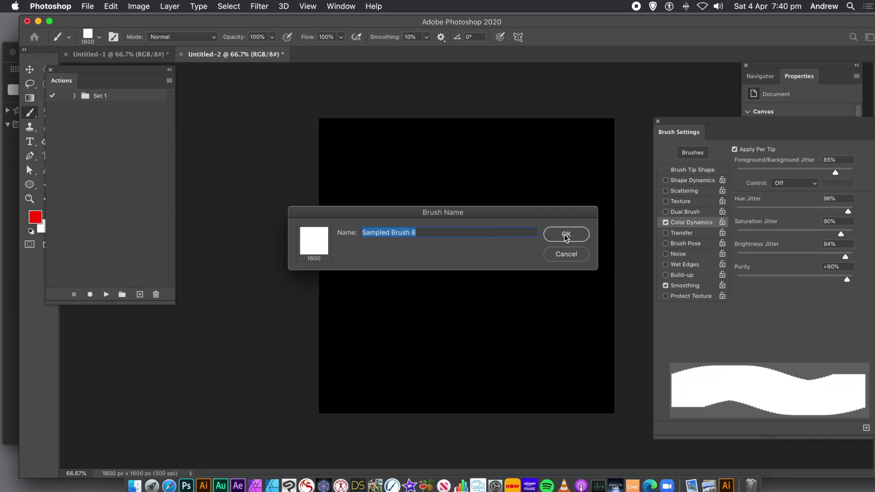
left_click(565, 236)
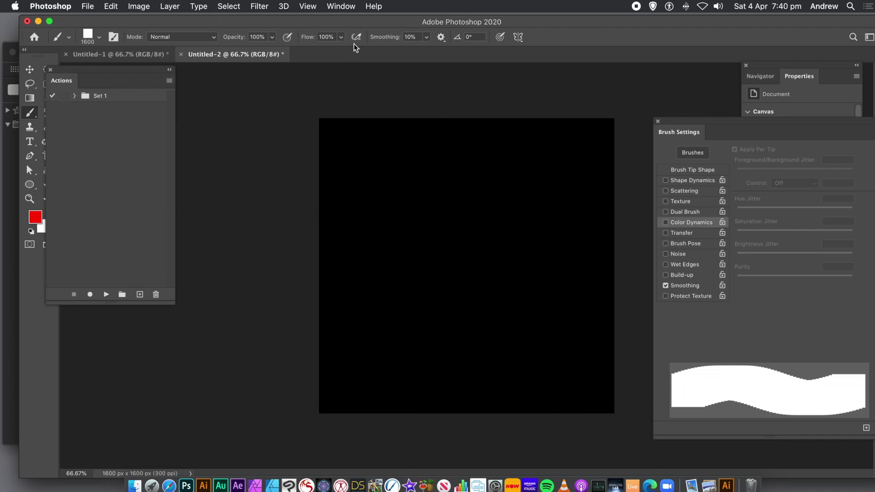
- Switch to the Untitled-1 document with the concentric rings
left_click(338, 7)
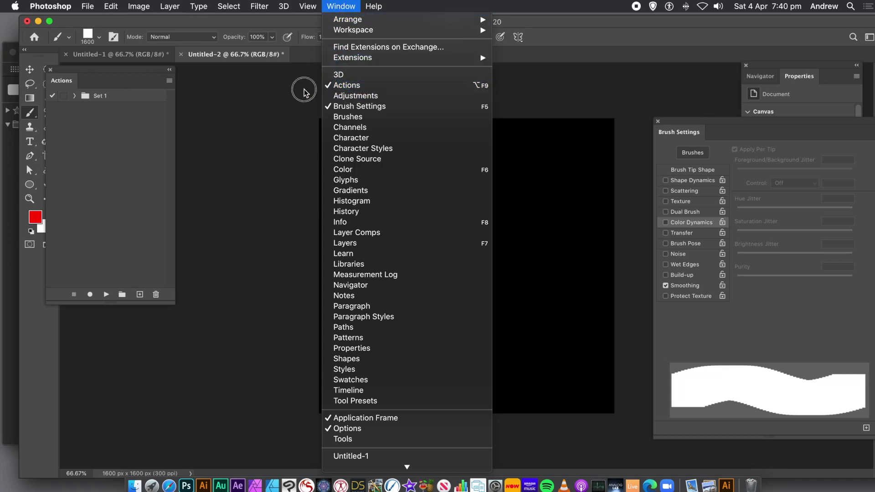
left_click(209, 113)
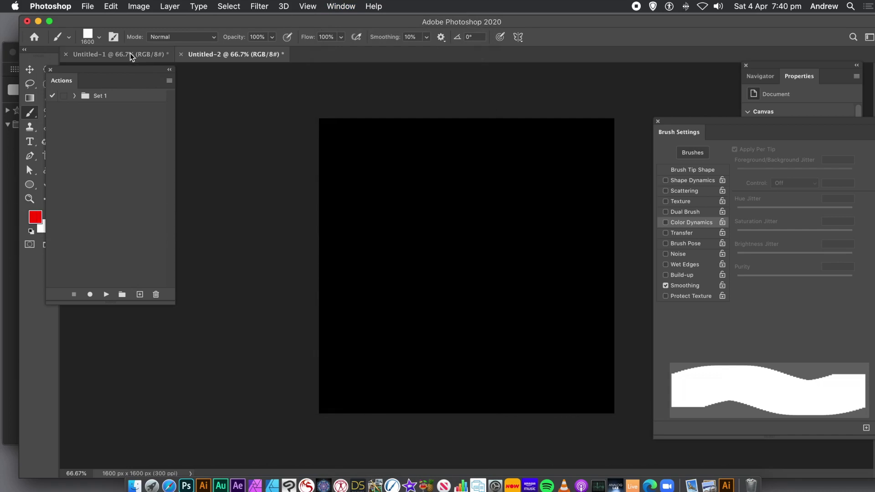
left_click(128, 53)
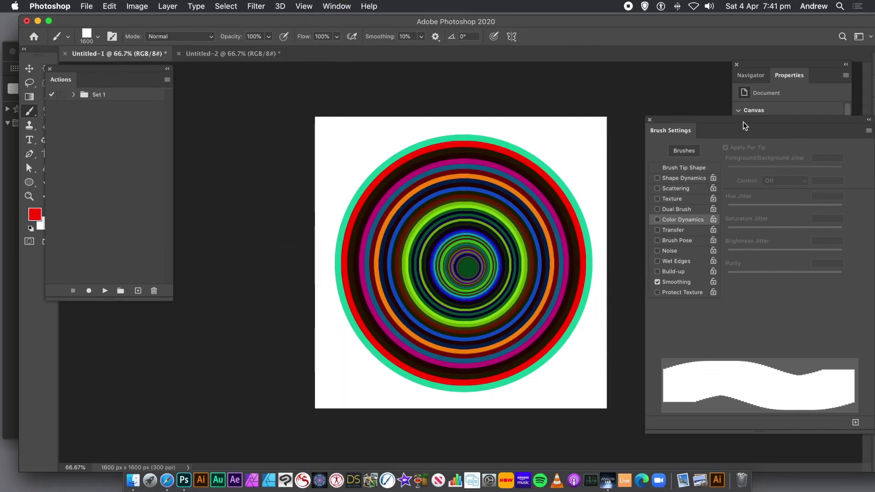
- Fill the Untitled-1 canvas with solid white, then move the Actions panel aside
left_click(109, 6)
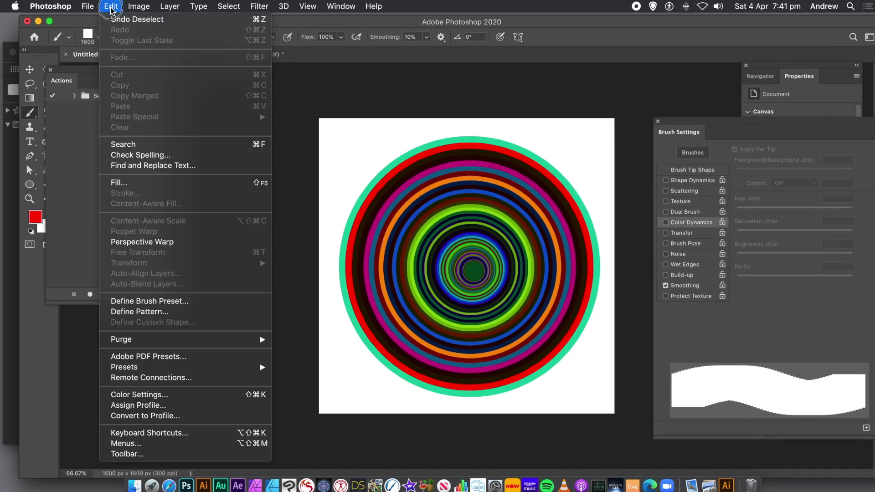
left_click(119, 182)
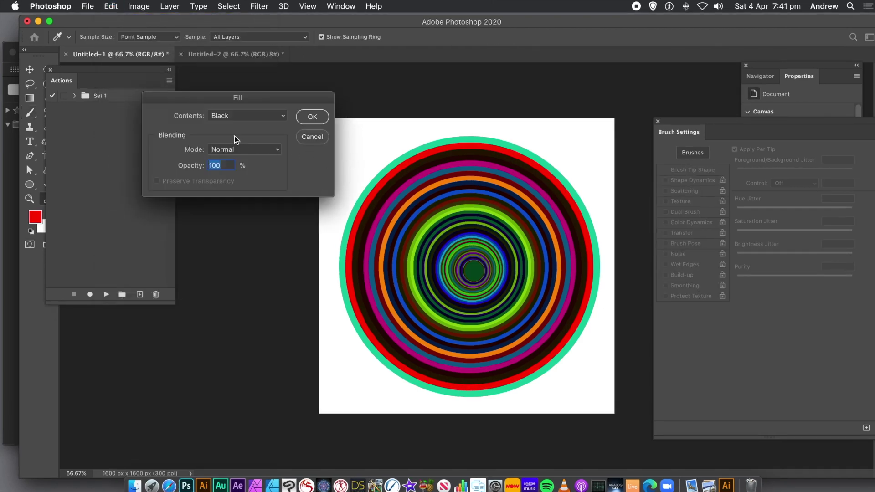
left_click(225, 119)
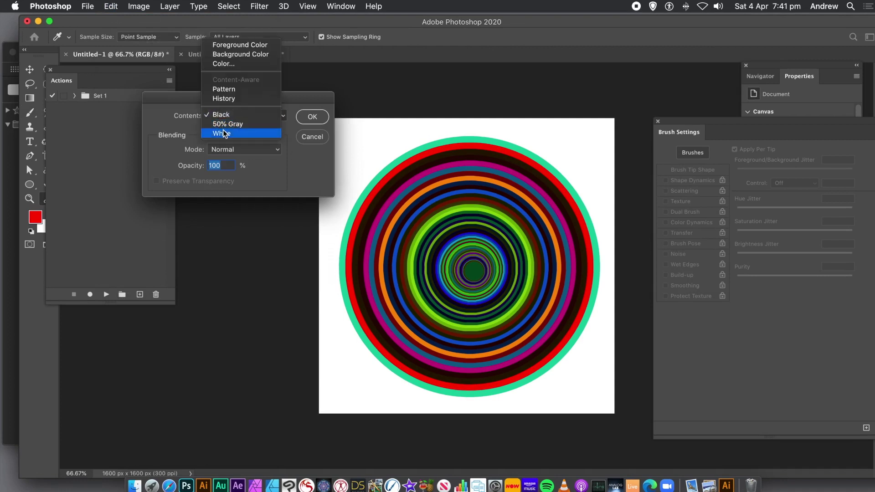
left_click(226, 133)
left_click(312, 117)
key("b")
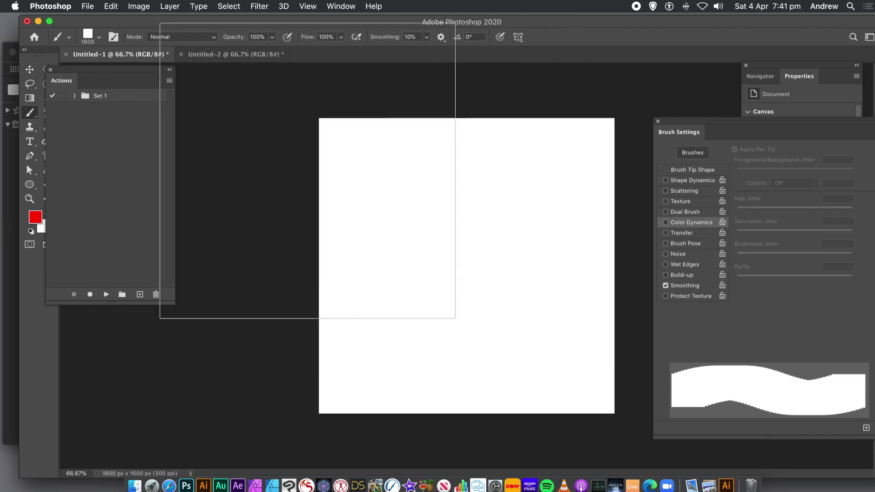
left_click_drag(73, 72, 137, 75)
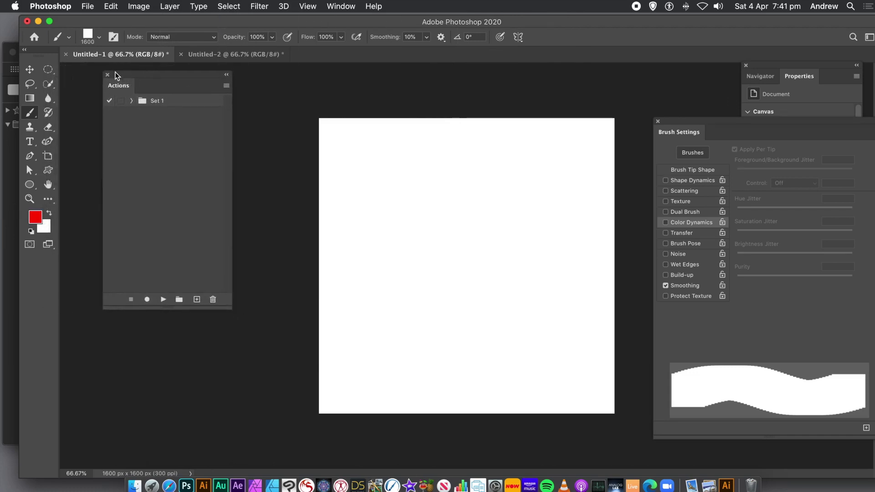
- Draw a circular selection about 1409 px across over most of the white canvas
left_click(47, 70)
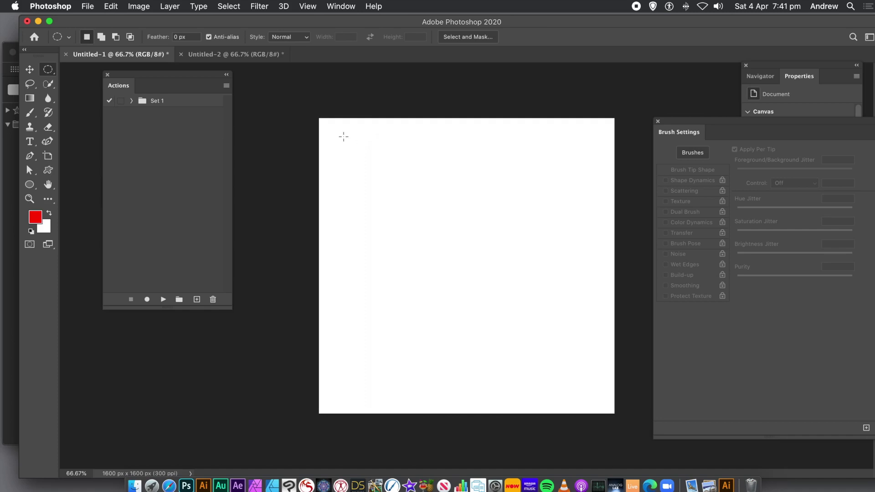
left_click_drag(344, 136, 602, 415)
- Show the History panel and give the brush Color Dynamics with 93% Foreground/Background Jitter
key("b")
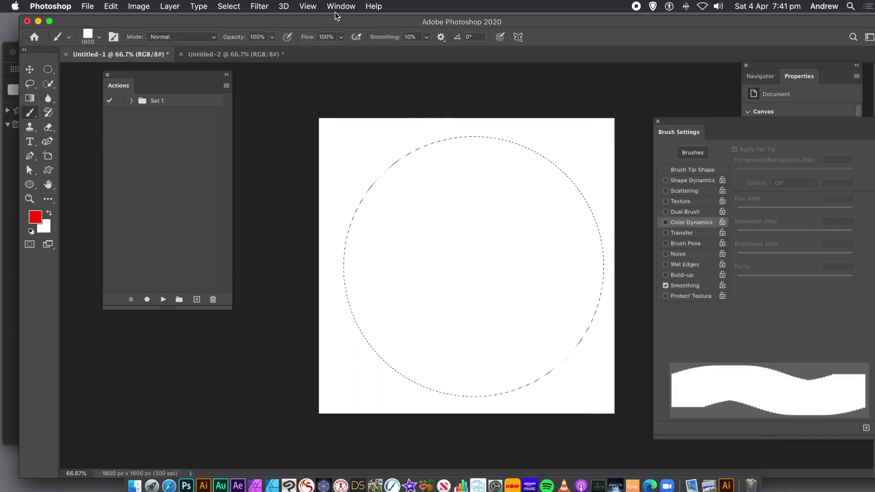
left_click(340, 7)
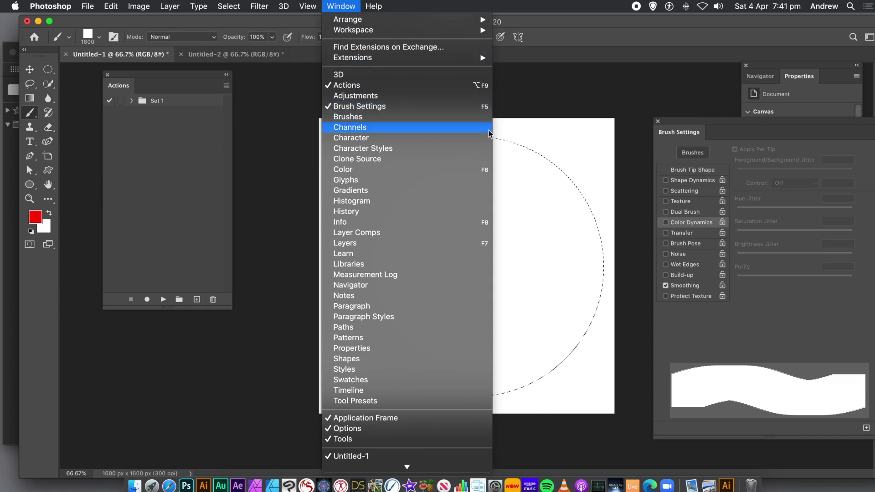
left_click(701, 126)
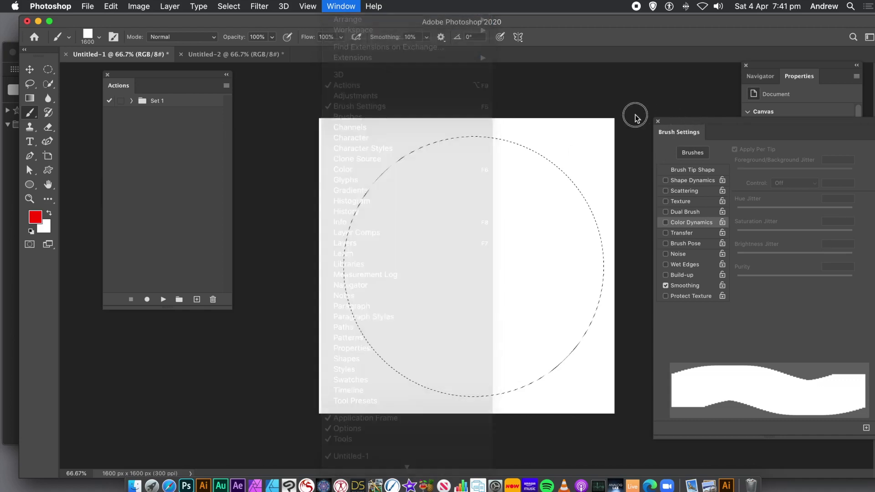
mouse_move(683, 123)
left_mouse_down()
mouse_move(586, 101)
mouse_move(629, 89)
mouse_move(579, 105)
left_mouse_up()
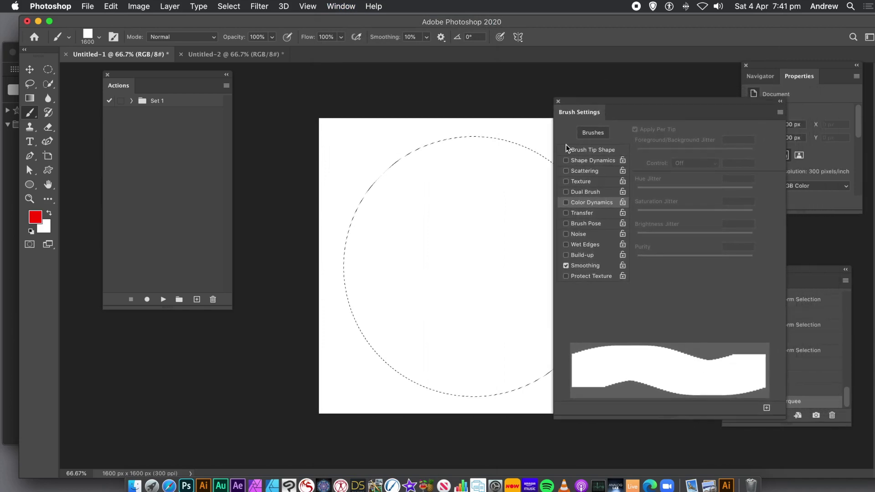
left_click(566, 203)
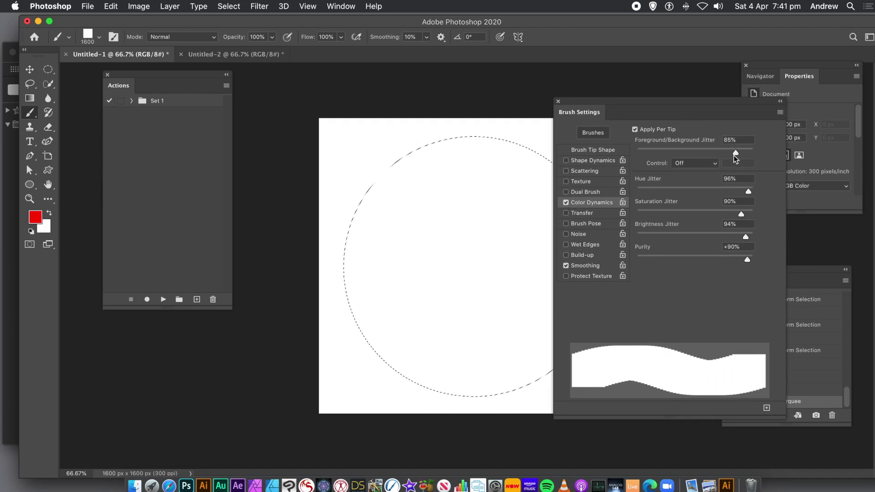
left_click_drag(736, 153, 744, 153)
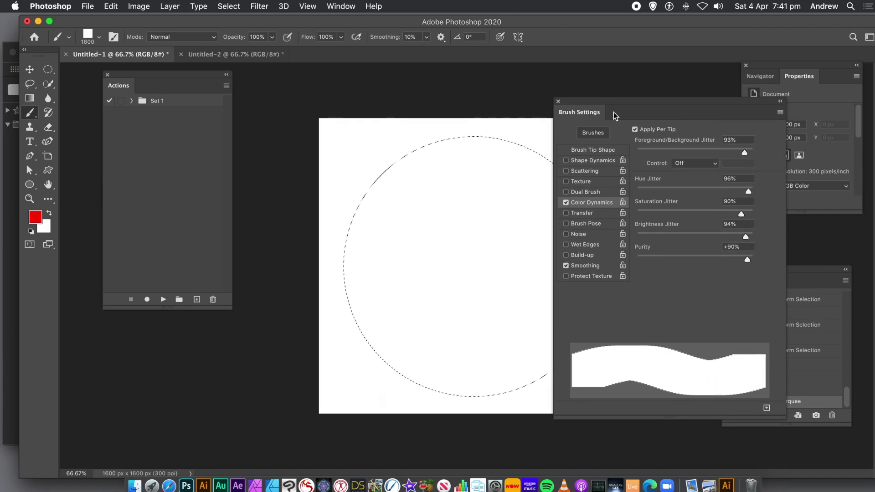
left_click(558, 102)
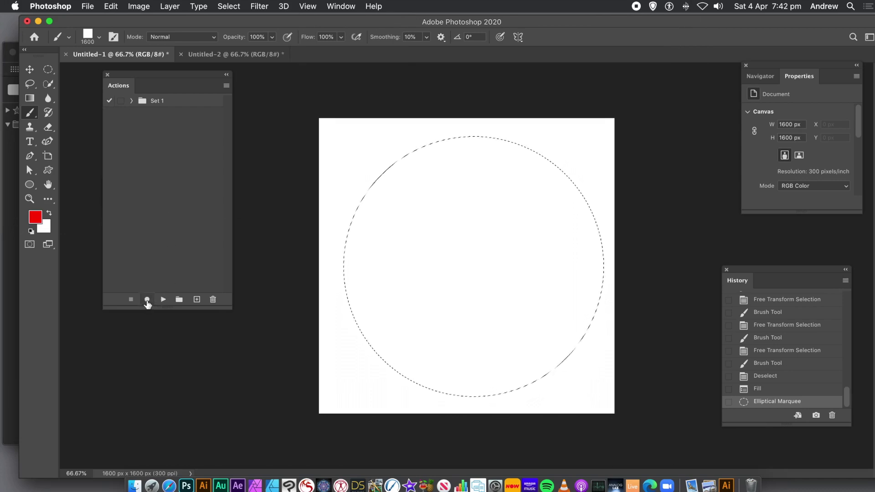
- Create a new action named 'select brush' in Set 1 and start recording
left_click(196, 299)
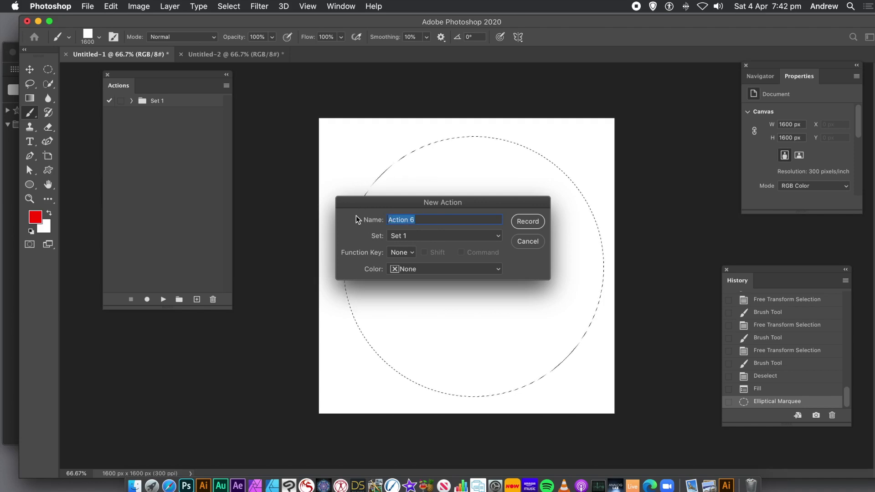
type("se")
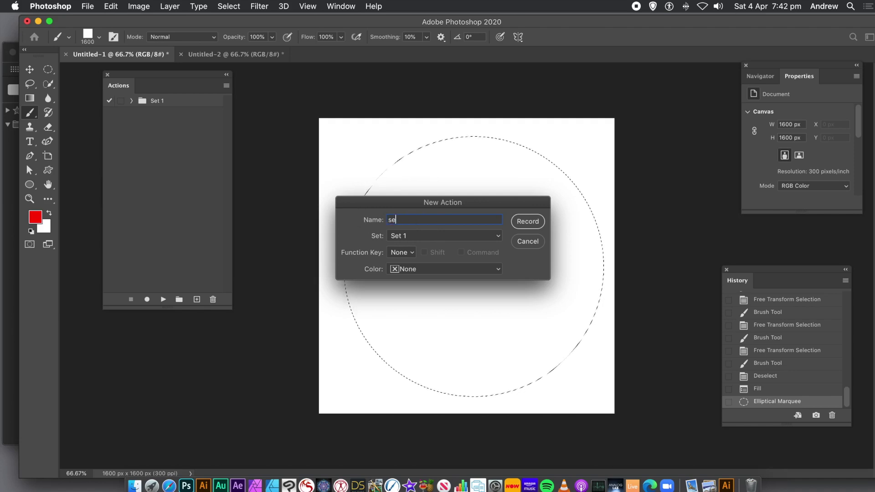
type("lect brush")
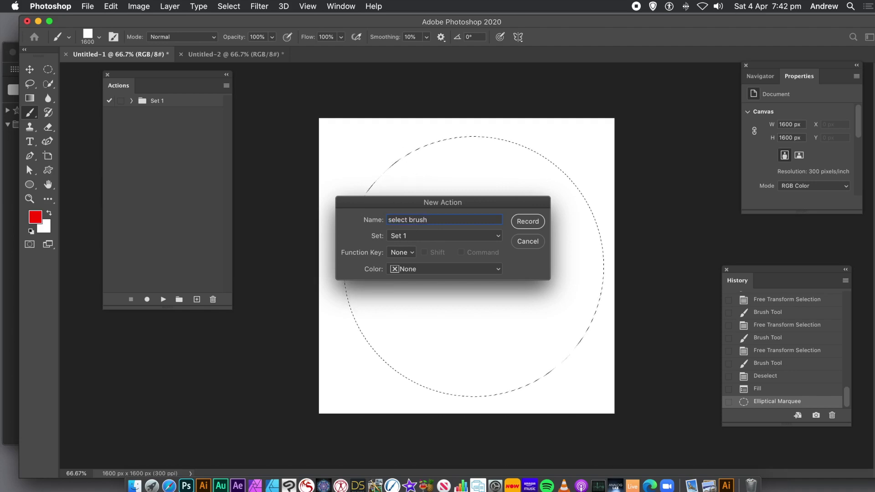
left_click(530, 221)
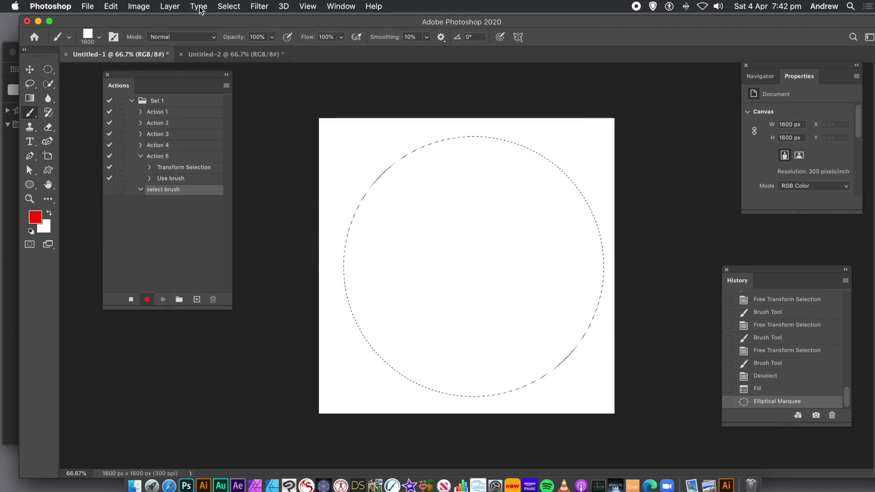
- Transform the circular selection to 97% width and 97% height and commit it
left_click(233, 7)
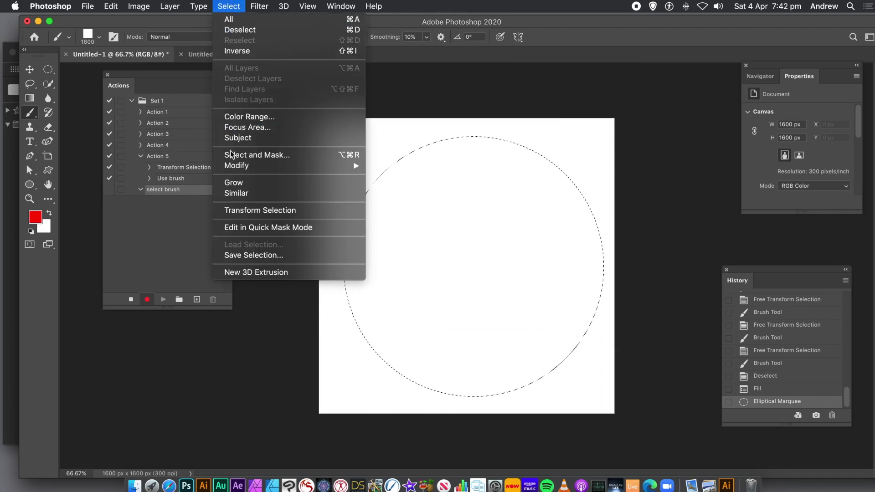
left_click(242, 211)
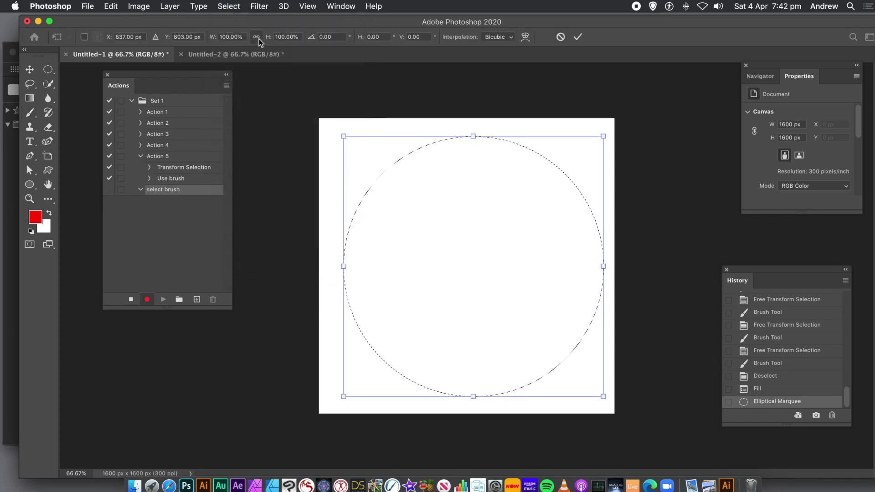
left_click(244, 36)
type("9")
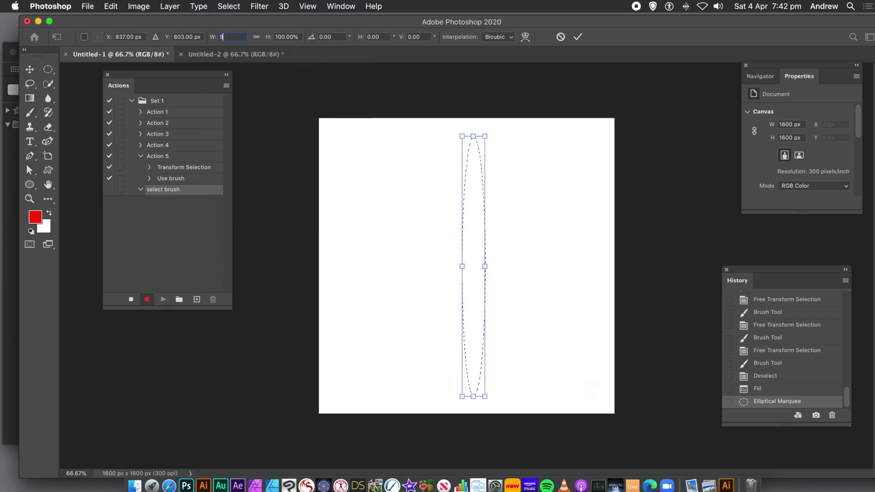
type("7")
key("Tab")
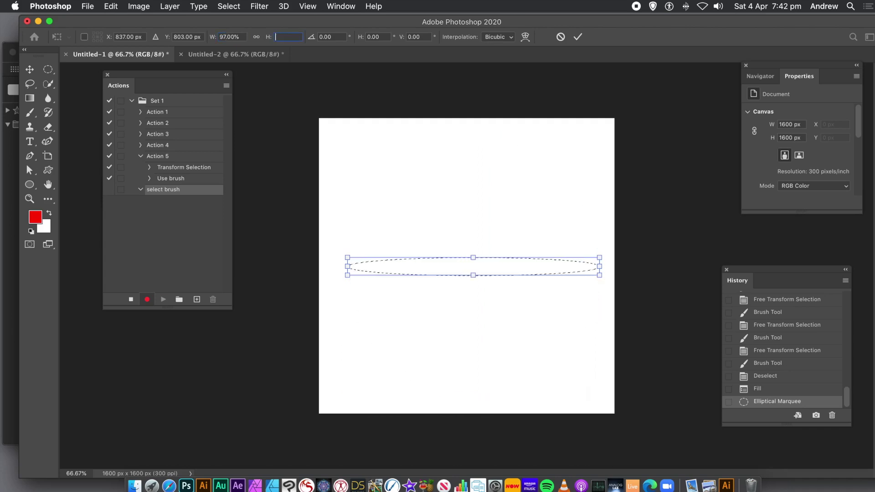
type("97")
key("Tab")
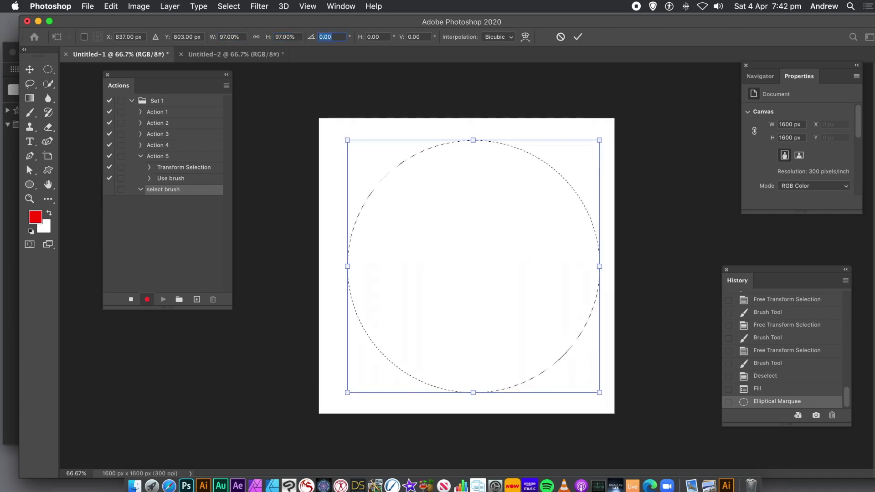
left_click(577, 37)
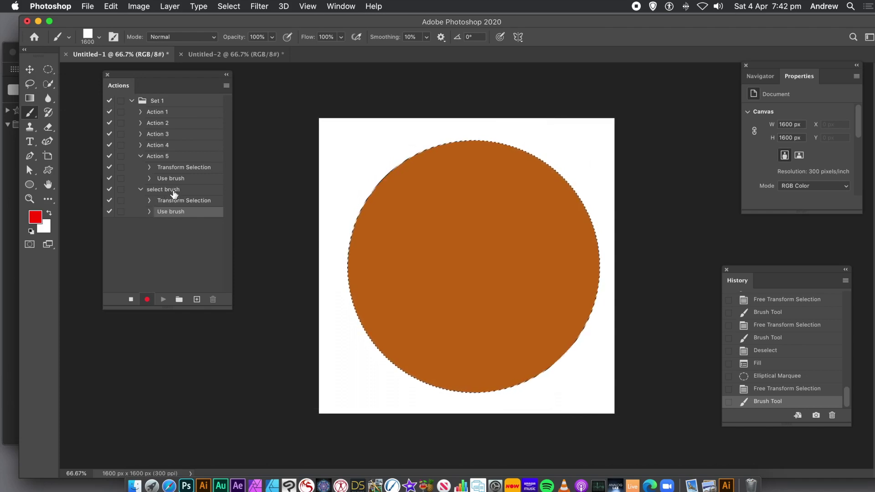
- Stop recording and select the 'select brush' action for replay
left_click(131, 301)
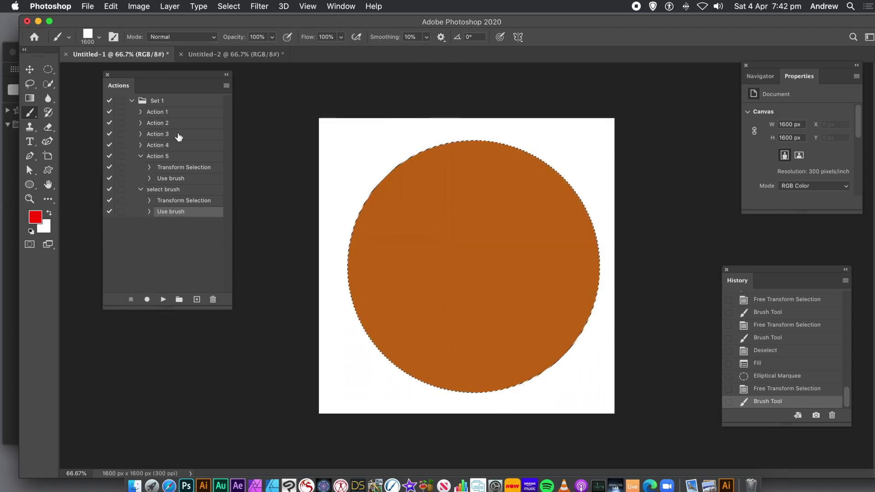
left_click(164, 190)
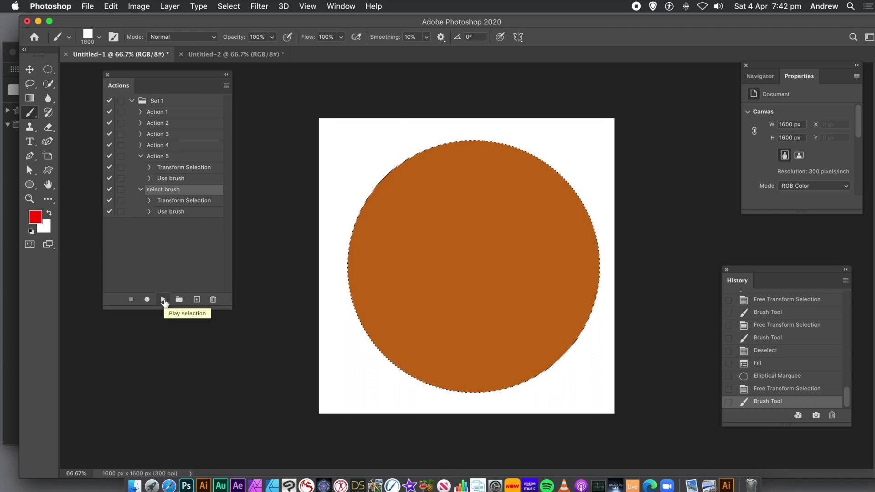
- Replay the 'select brush' action about 35 times to build shrinking concentric coloured rings
left_click(163, 301)
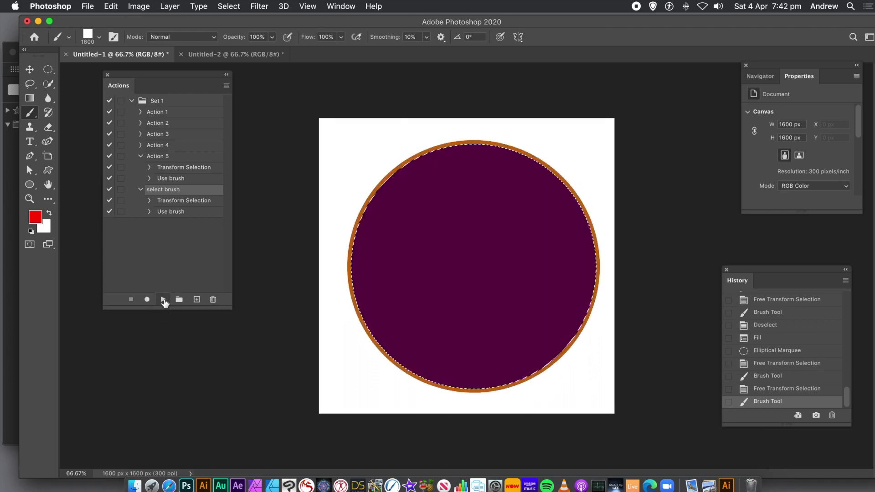
left_click(164, 300)
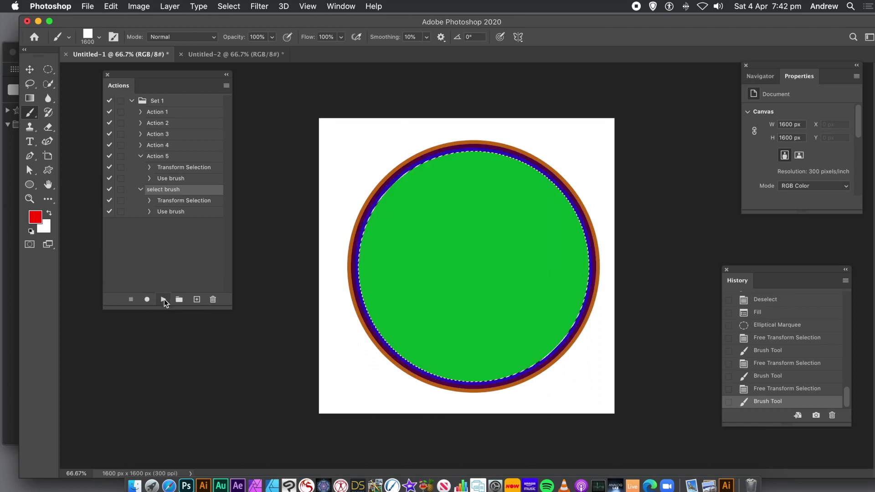
left_click(164, 300)
left_click(164, 300)
left_click(164, 300)
left_click(164, 300)
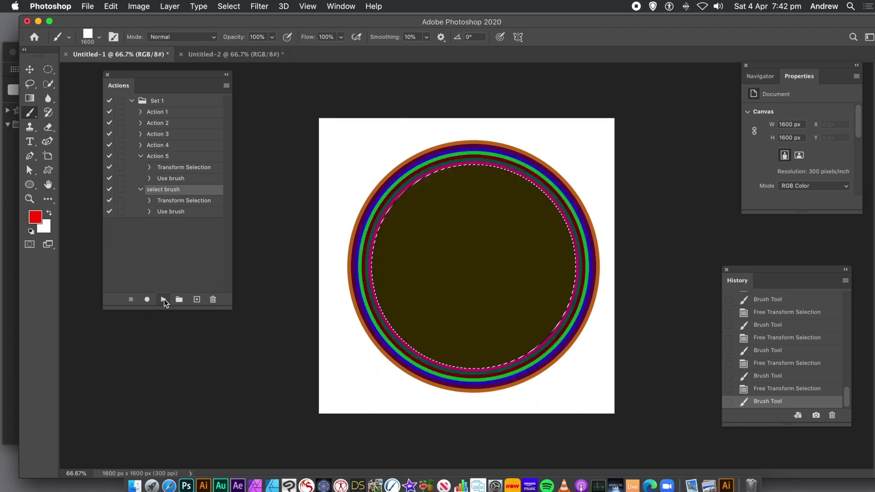
left_click(163, 300)
left_click(164, 300)
left_click(163, 300)
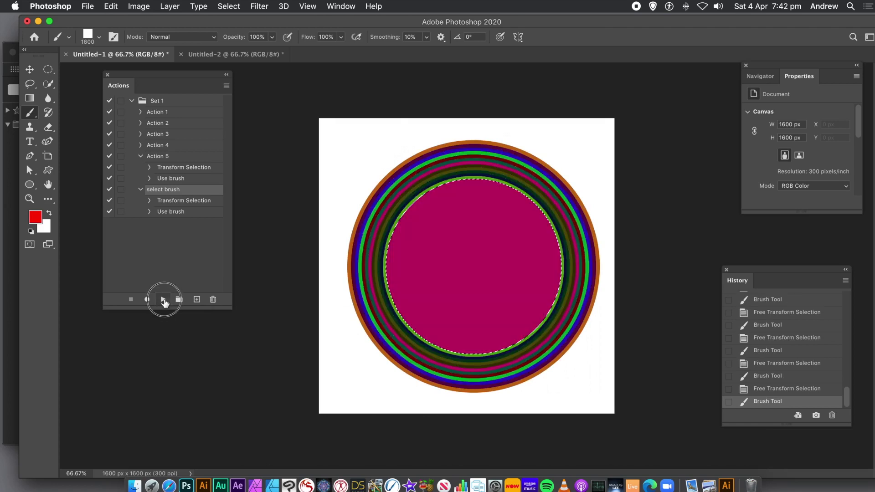
left_click(164, 300)
left_click(163, 300)
left_click(164, 300)
left_click(164, 300)
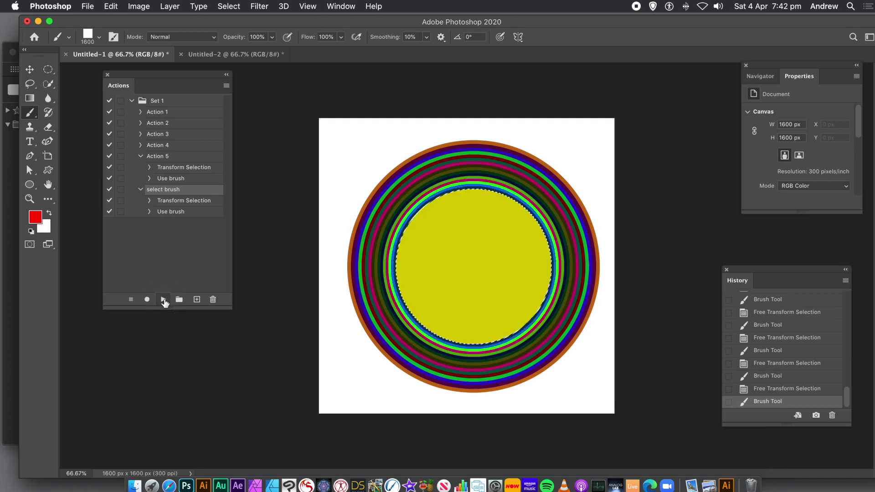
left_click(163, 299)
left_click(163, 300)
left_click(164, 300)
left_click(164, 300)
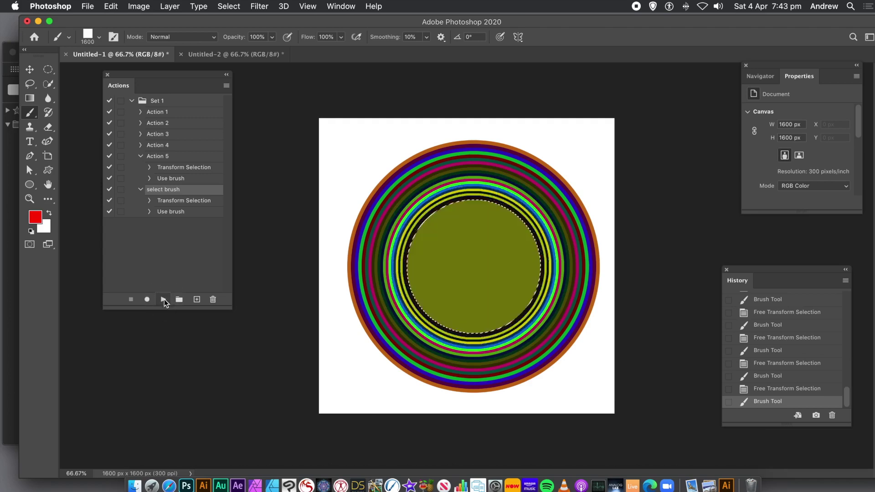
left_click(163, 299)
left_click(164, 300)
left_click(163, 300)
left_click(164, 300)
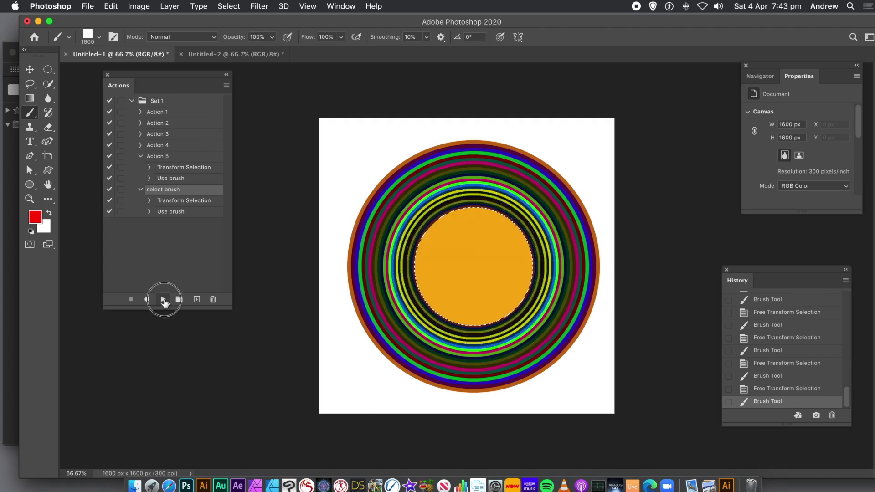
left_click(164, 300)
left_click(163, 300)
left_click(164, 299)
left_click(163, 300)
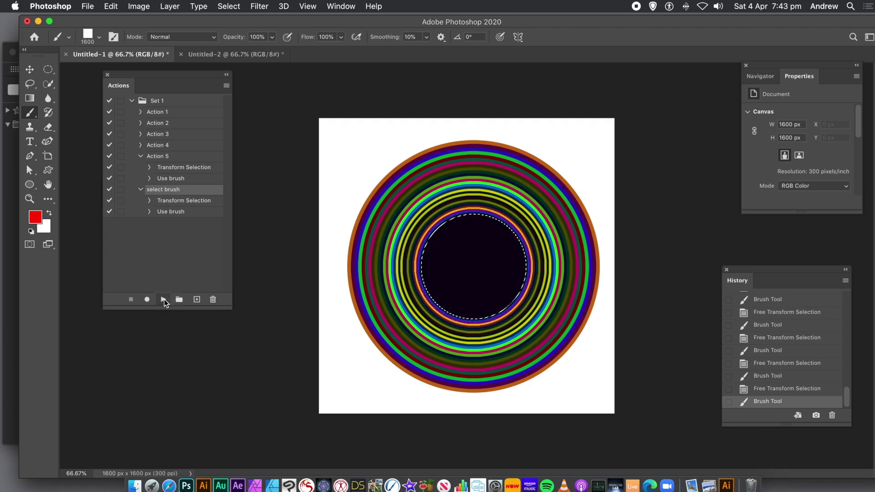
left_click(163, 299)
left_click(164, 300)
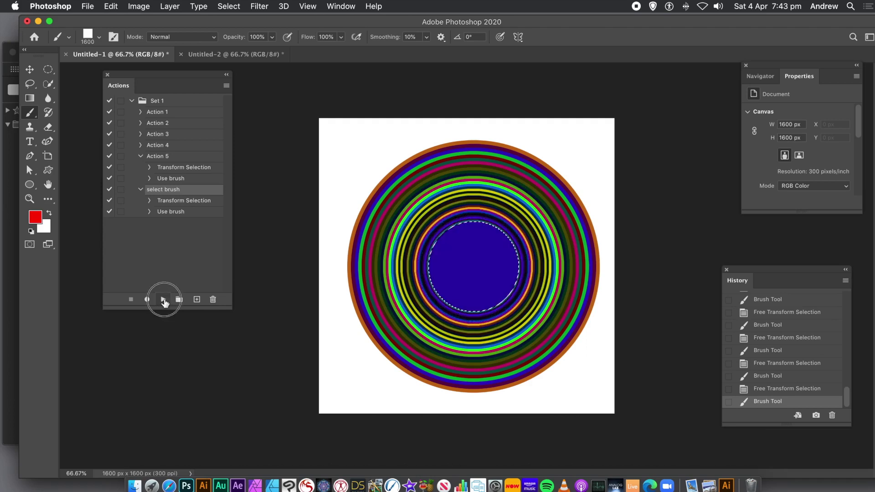
left_click(163, 300)
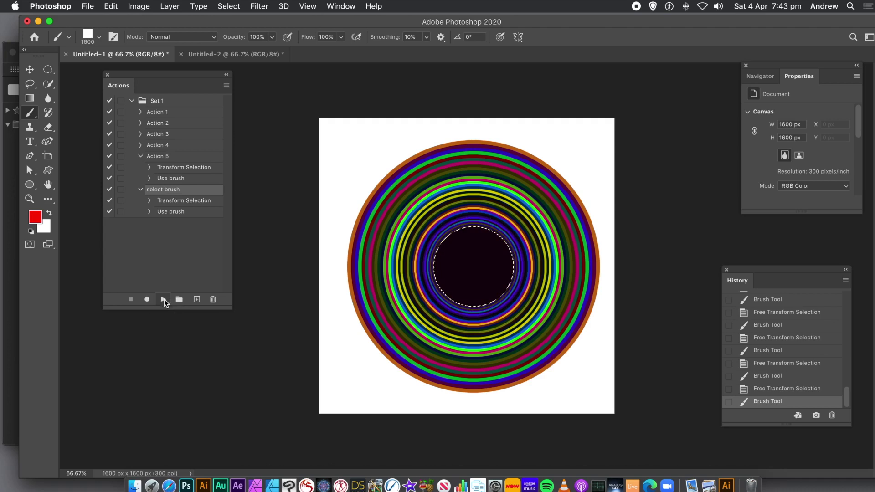
left_click(164, 300)
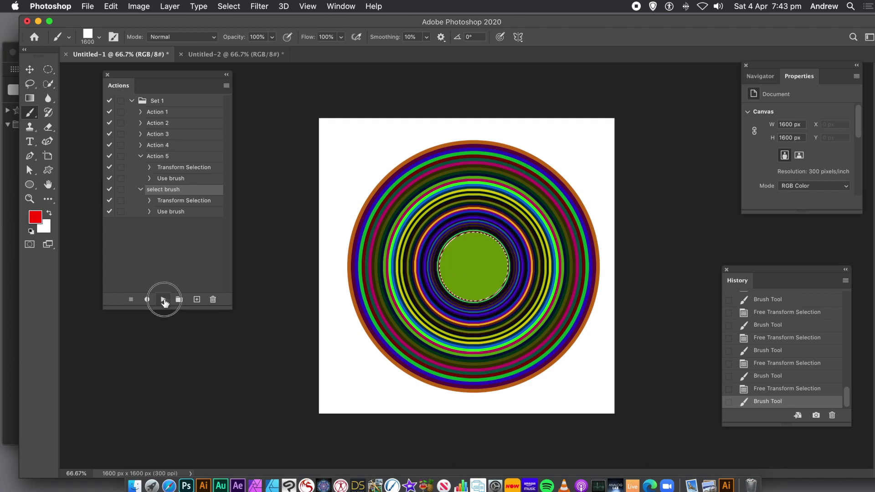
left_click(164, 300)
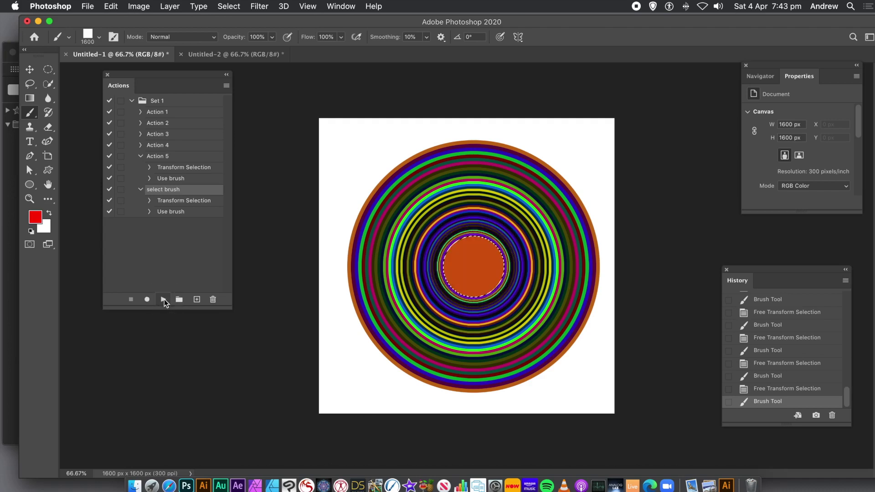
left_click(164, 300)
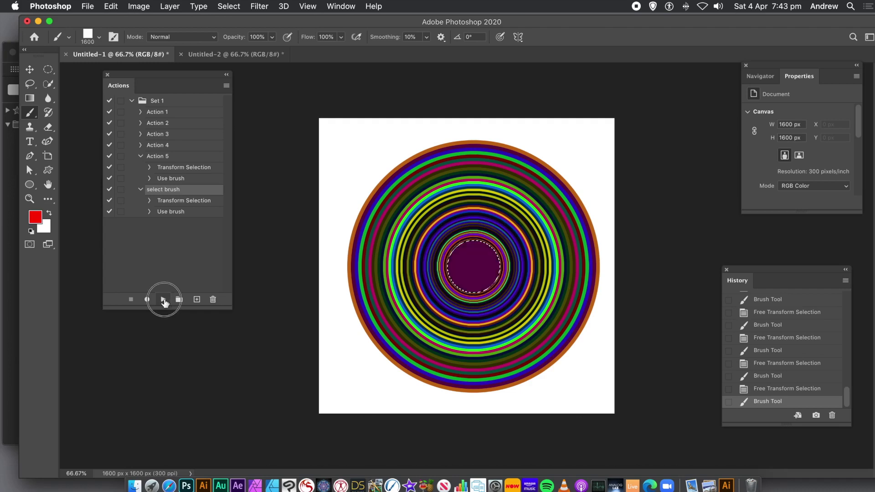
left_click(164, 300)
left_click(164, 300)
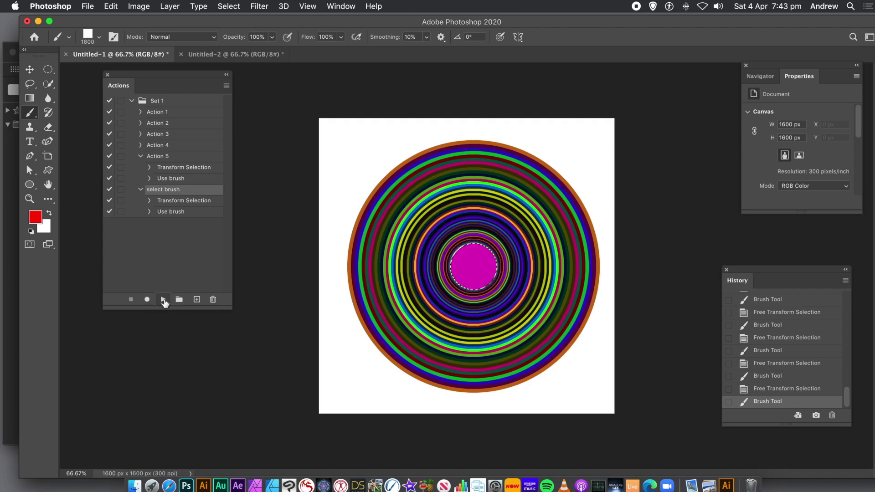
left_click(163, 299)
left_click(164, 300)
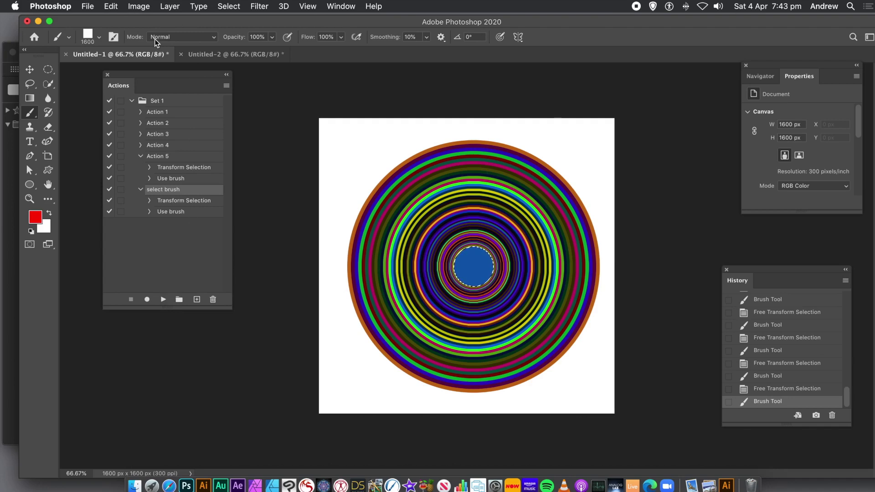
left_click(229, 6)
- Deselect and fill the Untitled-1 canvas with white again
left_click(239, 31)
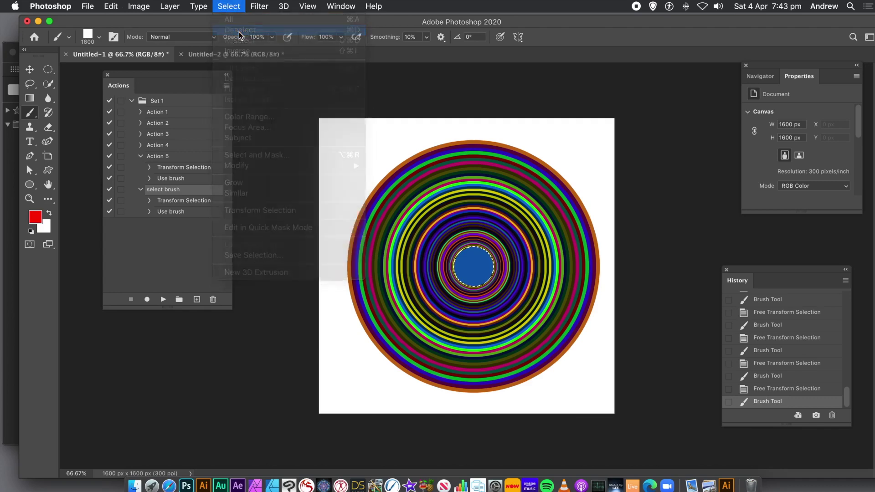
left_click(111, 6)
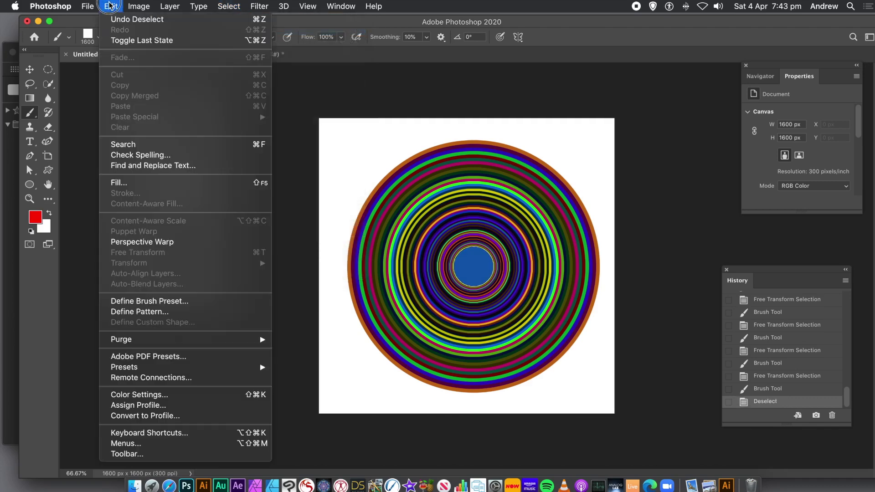
left_click(116, 183)
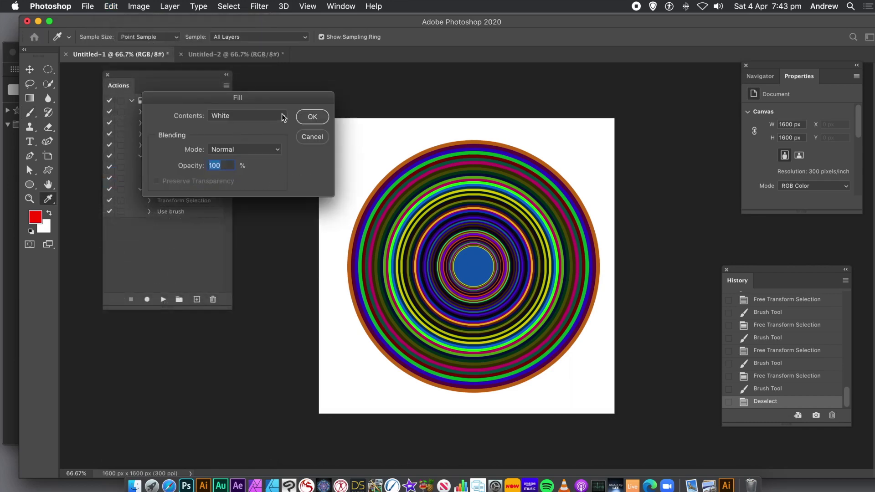
left_click(312, 117)
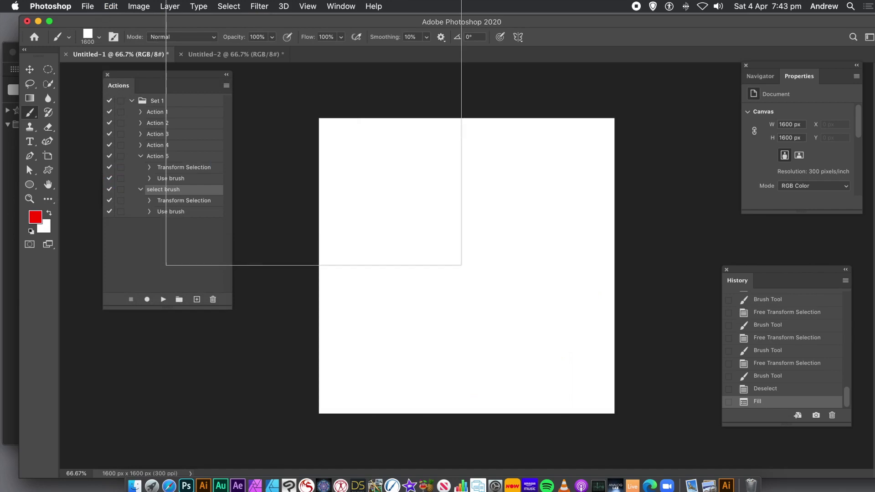
key("b")
- Add a new empty Layer 1 and pick the Elliptical Marquee tool
left_click(173, 6)
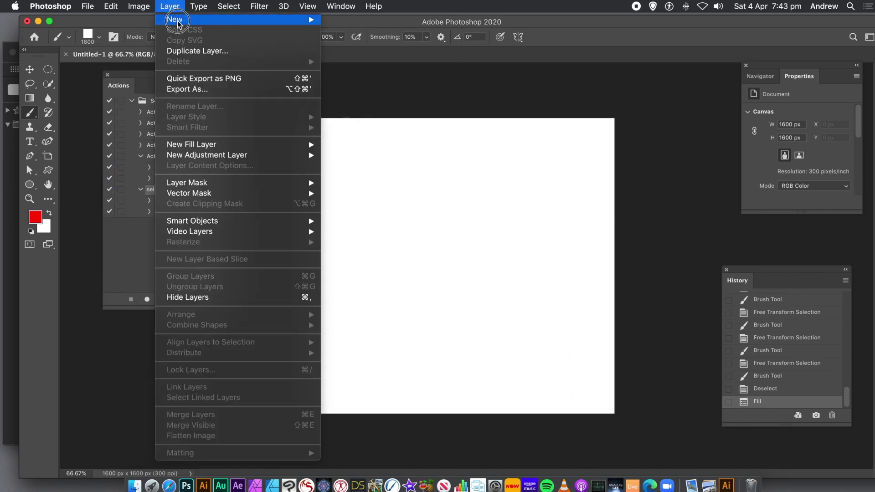
mouse_move(252, 25)
left_click(345, 22)
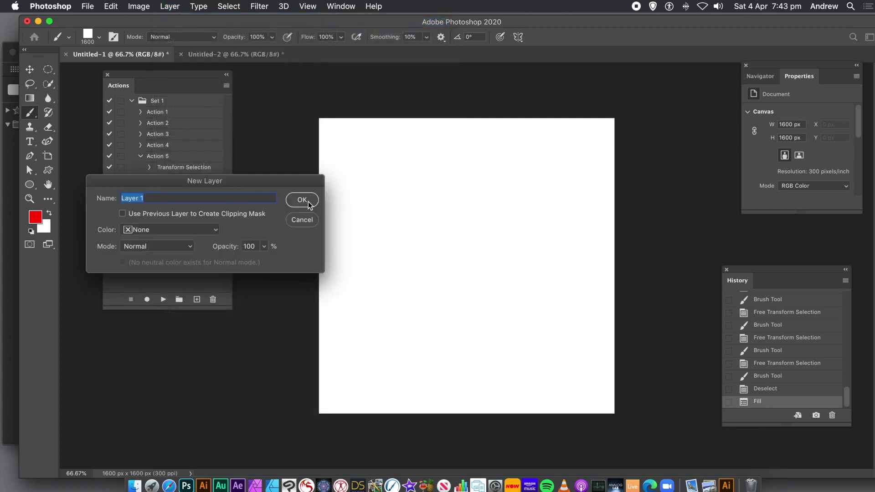
left_click(303, 200)
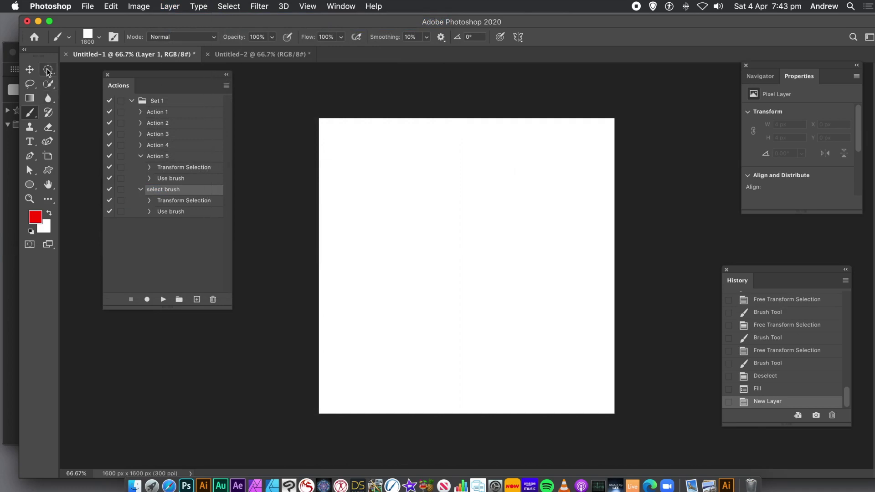
left_click(47, 70)
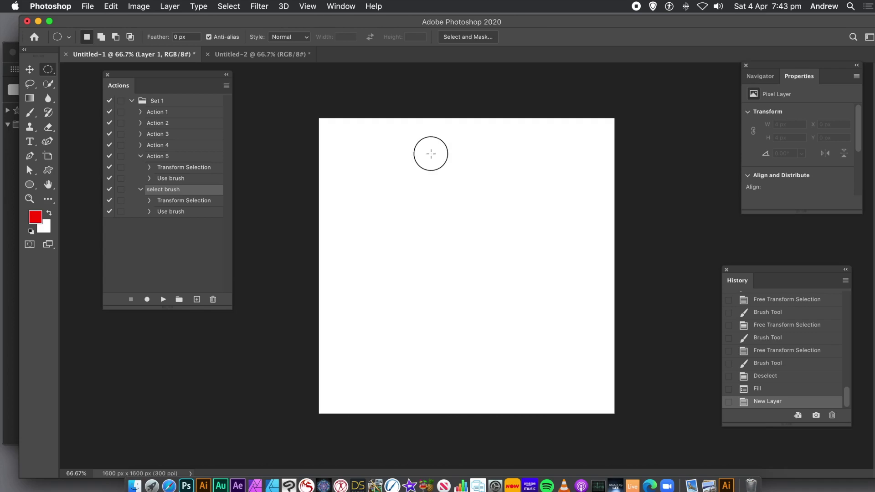
- Draw a tall ellipse down the right-centre and paint it dark grey with a red rim
left_click_drag(430, 150, 532, 395)
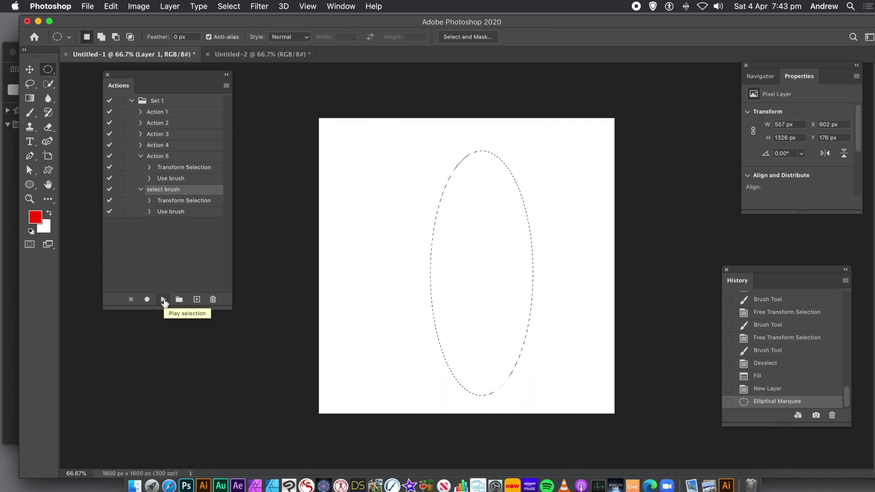
left_click(164, 300)
- Replay the 'select brush' action about 47 times, adding shrinking coloured rings down to a dark centre
left_click(164, 299)
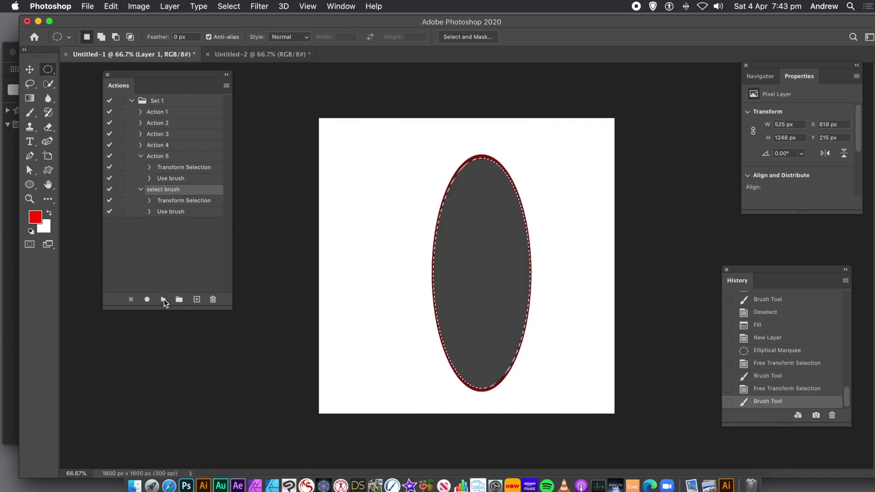
left_click(163, 299)
left_click(163, 299)
left_click(164, 299)
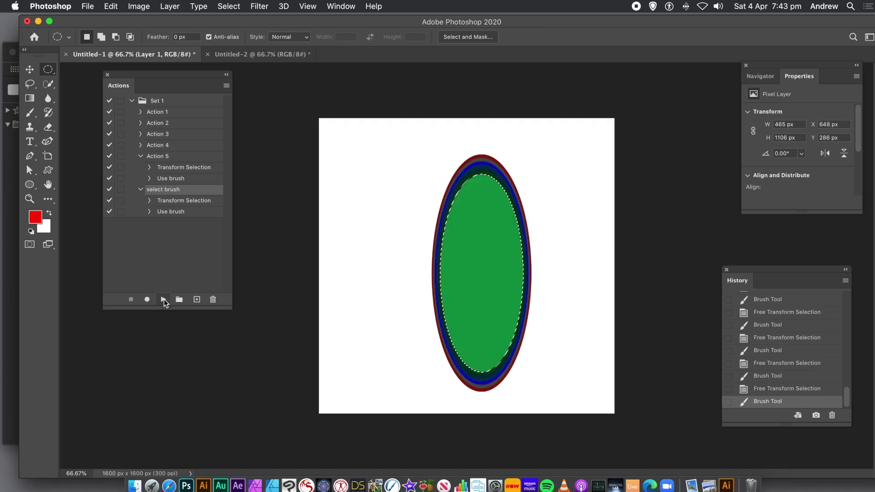
left_click(164, 300)
left_click(164, 300)
left_click(163, 300)
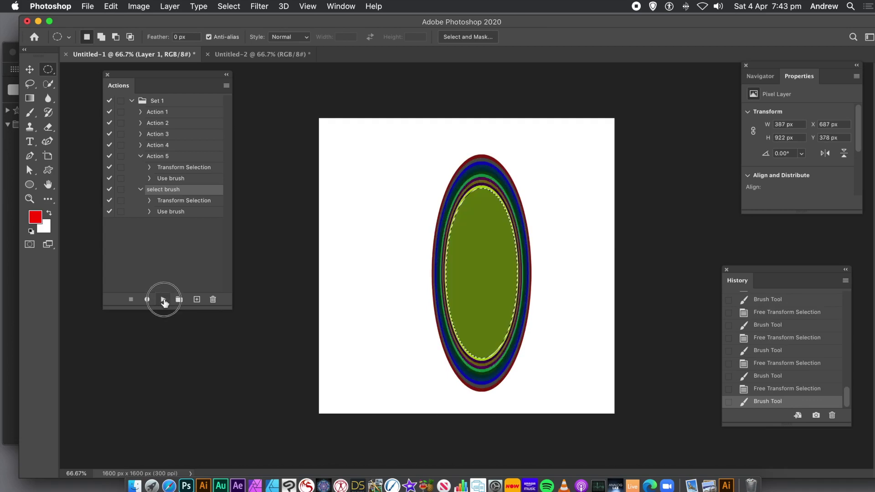
left_click(163, 299)
left_click(164, 299)
left_click(164, 300)
left_click(164, 299)
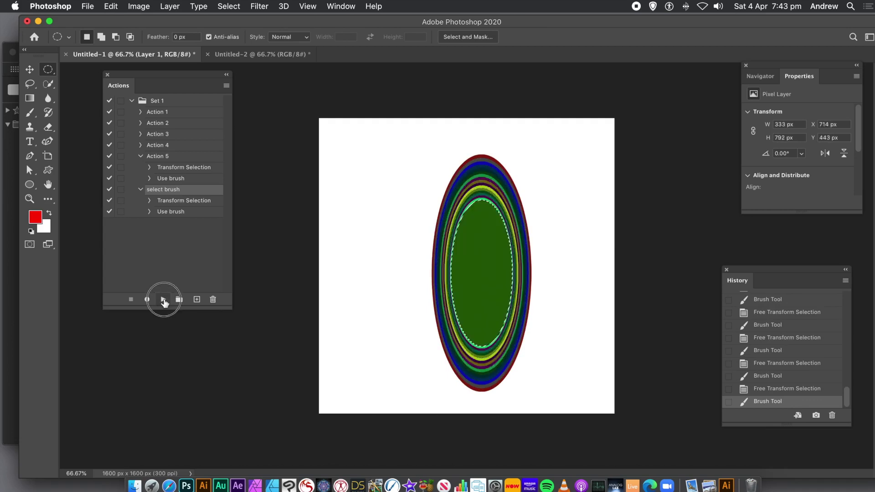
left_click(163, 299)
left_click(164, 300)
left_click(164, 299)
left_click(164, 299)
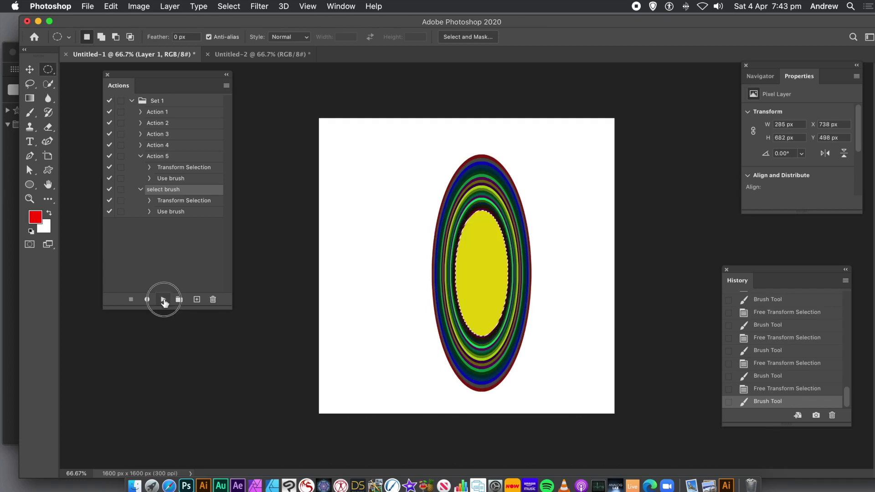
left_click(164, 299)
left_click(164, 300)
left_click(163, 299)
left_click(164, 300)
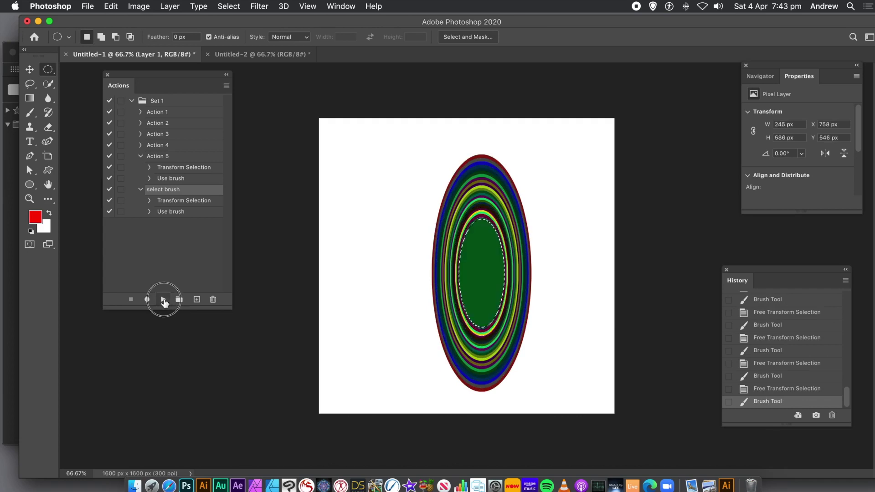
left_click(164, 300)
left_click(163, 299)
left_click(163, 299)
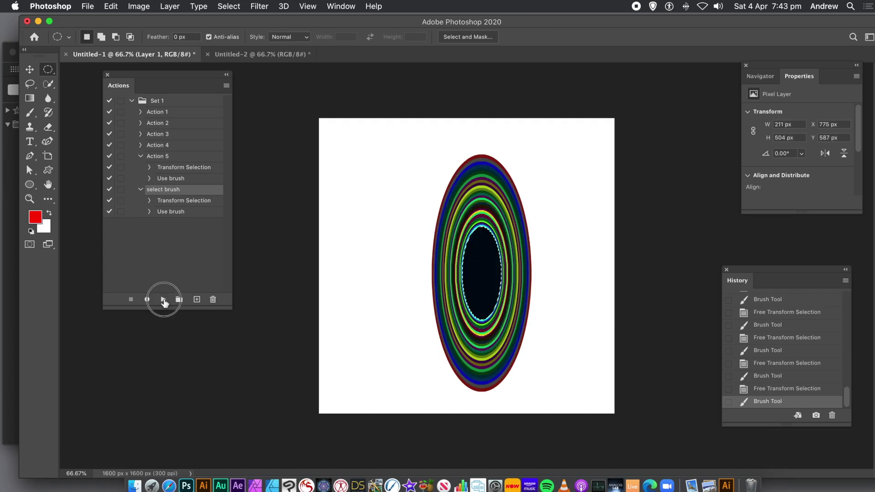
left_click(164, 300)
left_click(163, 299)
left_click(163, 299)
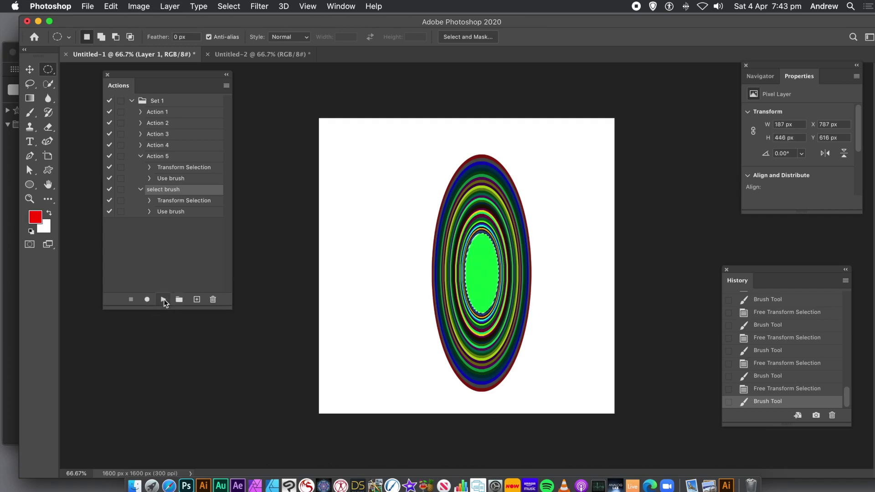
left_click(163, 300)
left_click(164, 300)
left_click(163, 299)
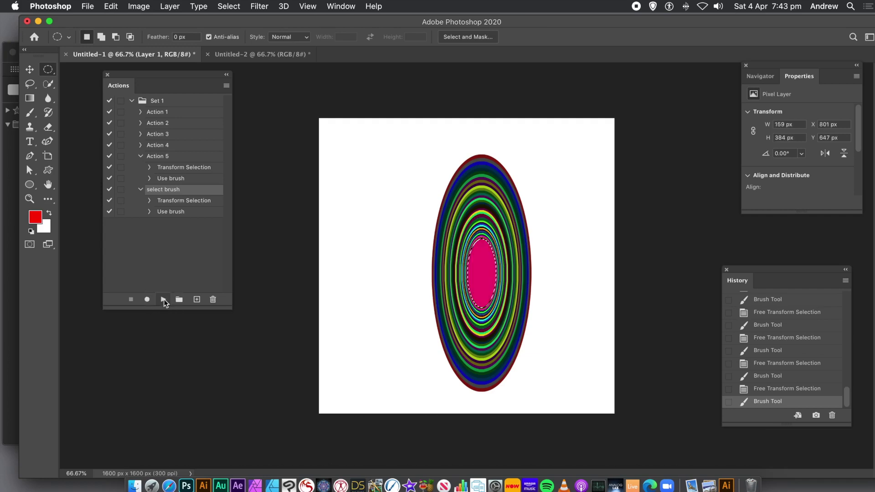
left_click(163, 300)
left_click(163, 299)
left_click(163, 299)
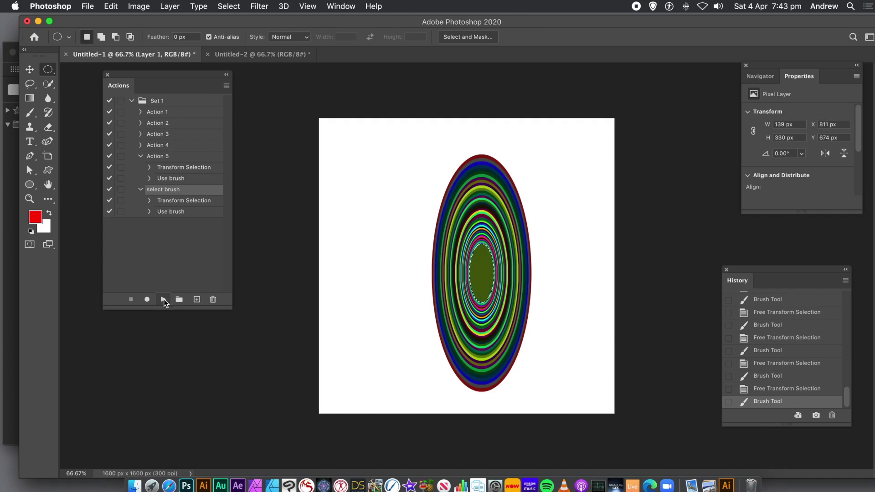
left_click(163, 299)
left_click(163, 300)
left_click(163, 299)
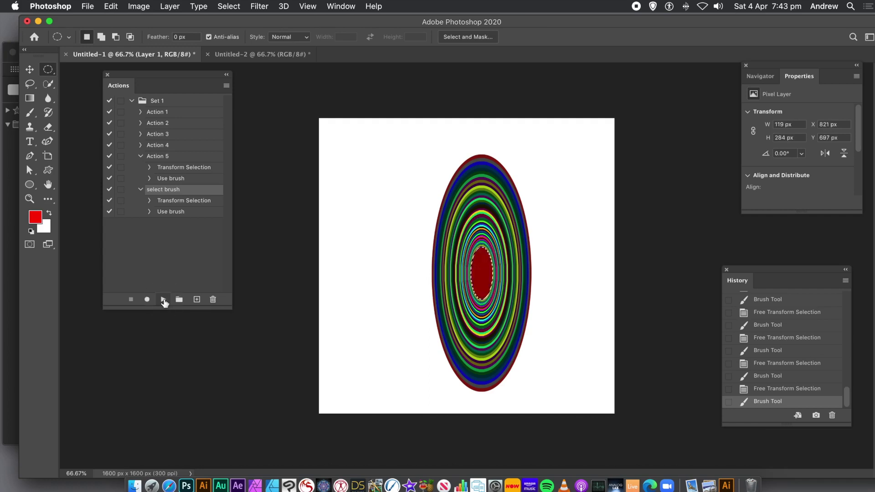
left_click(163, 299)
left_click(163, 299)
left_click(163, 300)
left_click(163, 299)
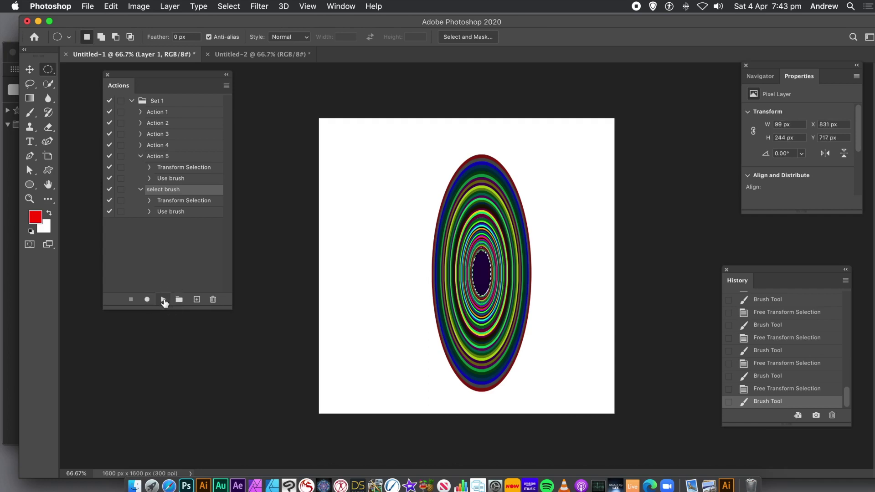
left_click(163, 300)
left_click(163, 299)
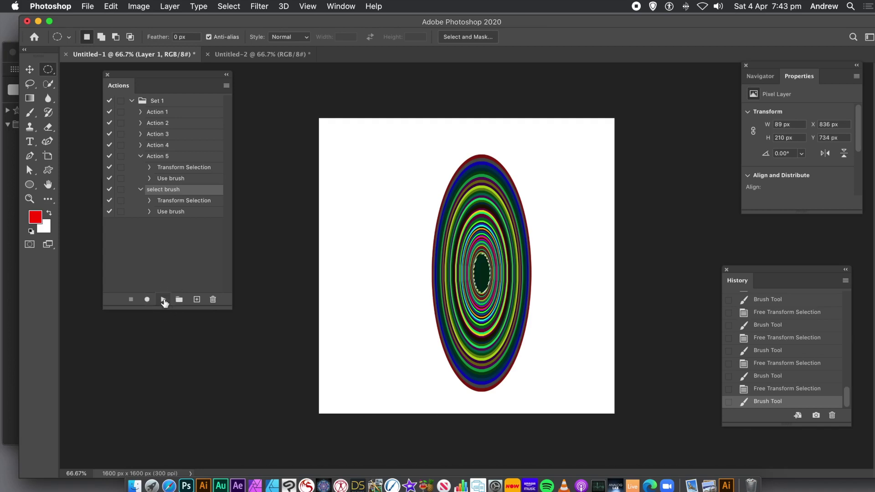
left_click(163, 300)
left_click(163, 300)
left_click(163, 300)
left_click(163, 299)
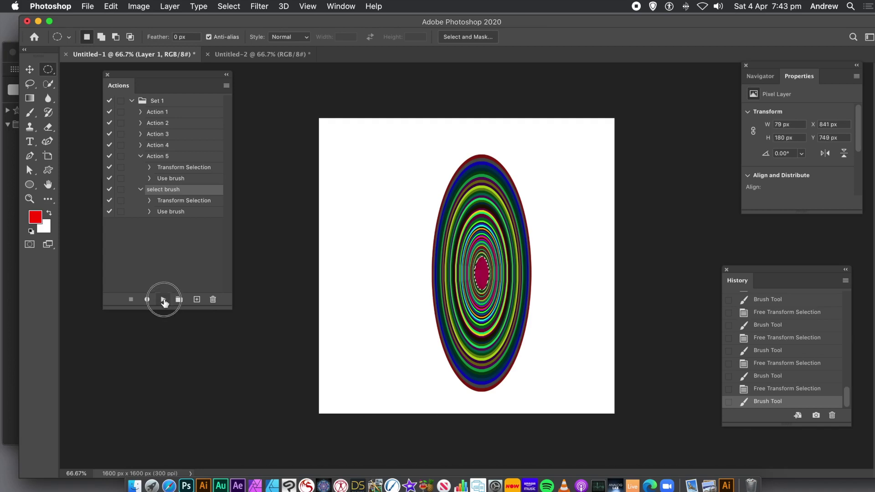
left_click(163, 300)
left_click(163, 300)
left_click(163, 299)
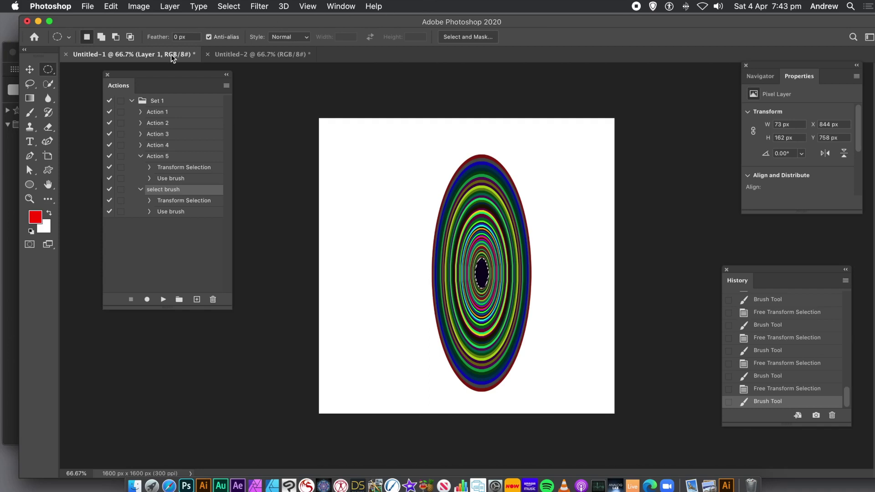
left_click(230, 6)
- Deselect, shift the ringed ellipse left, and place duplicate copies around and off the canvas edges
left_click(237, 32)
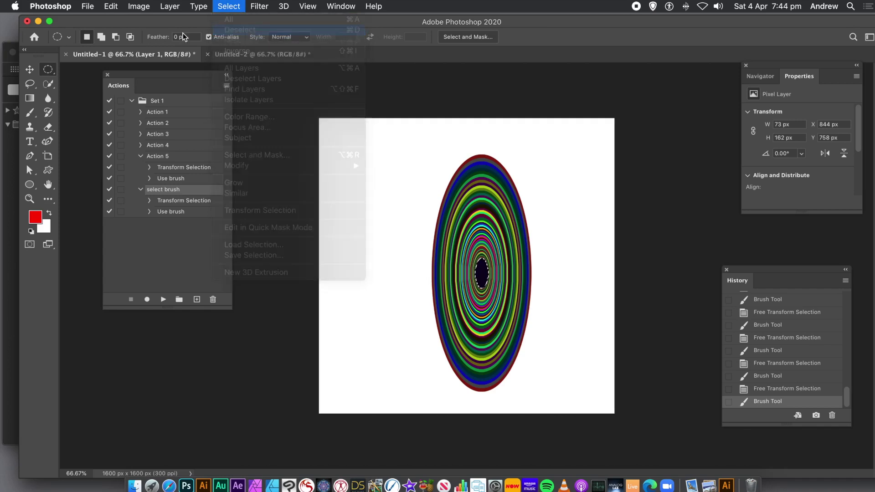
left_click(30, 71)
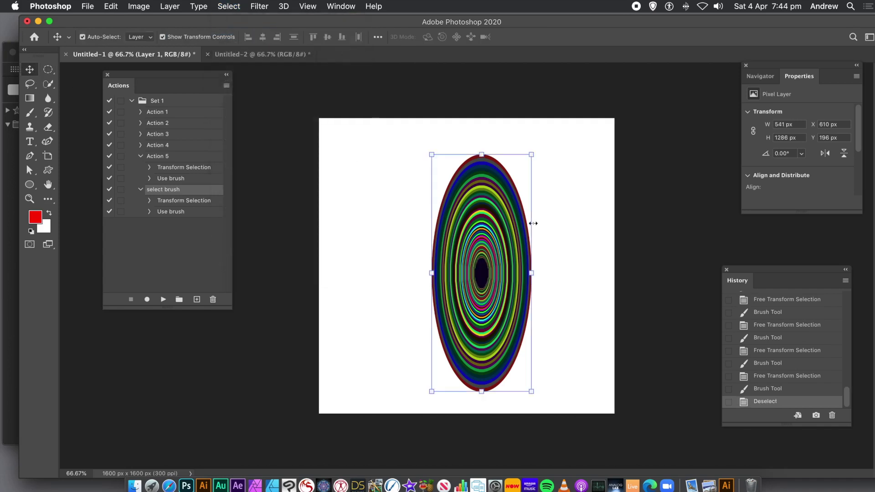
left_click_drag(487, 228, 396, 214)
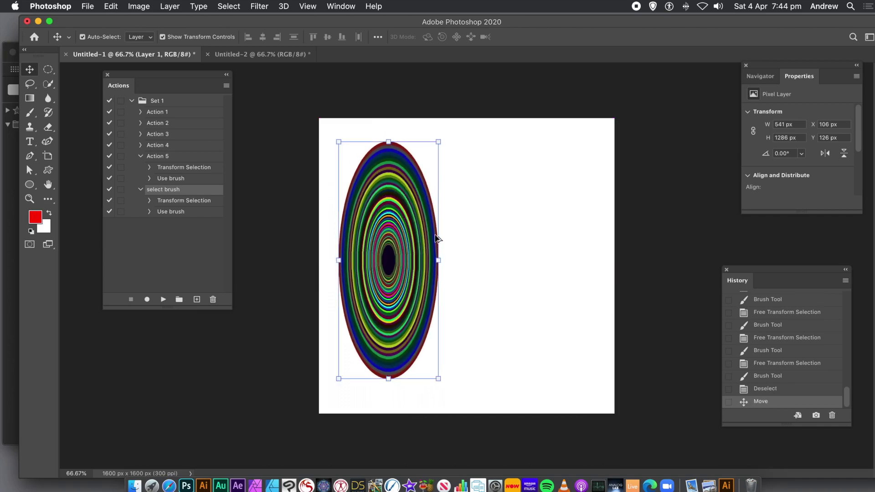
left_click_drag(390, 213, 599, 292)
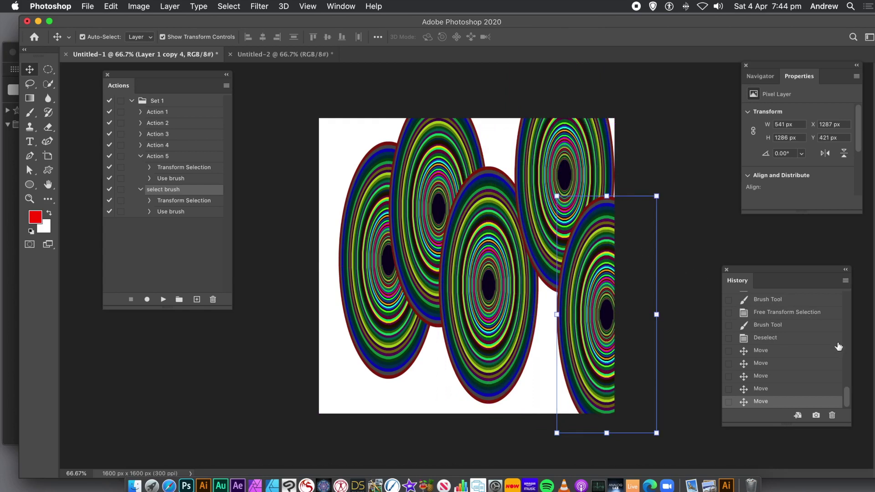
left_click_drag(848, 400, 836, 273)
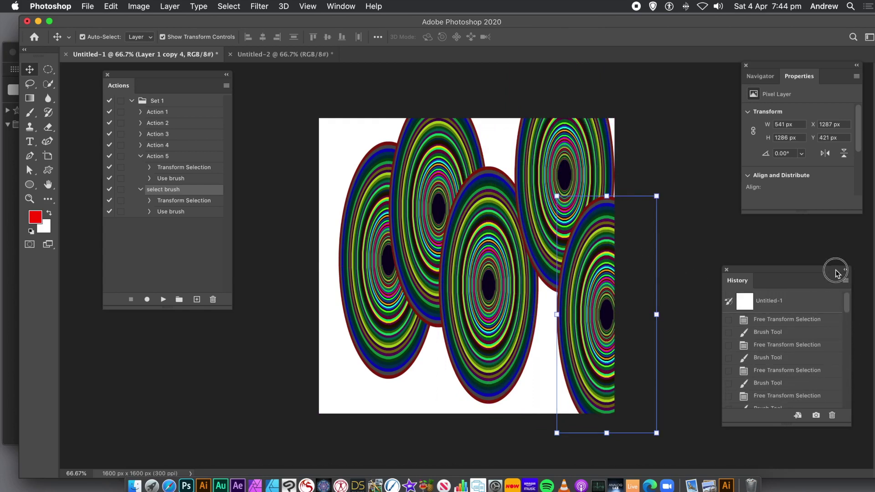
- Revert the canvas to its blank state and add a new empty layer
left_click(777, 300)
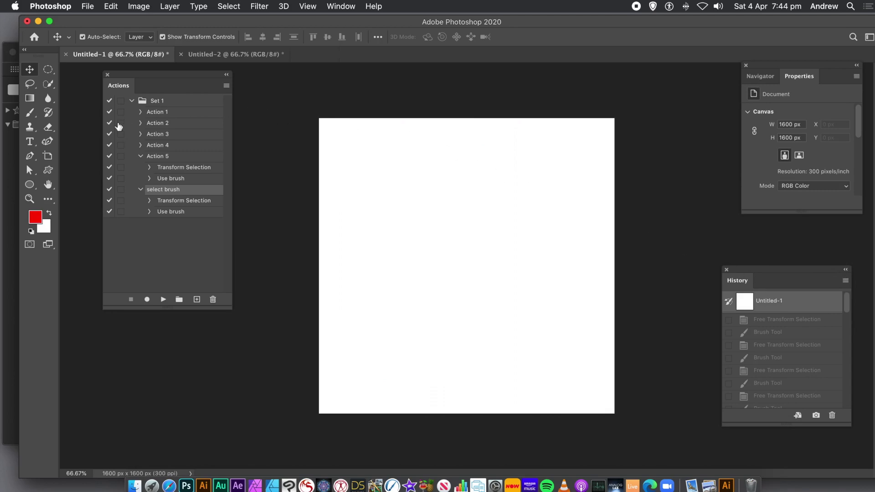
left_click(170, 8)
mouse_move(310, 20)
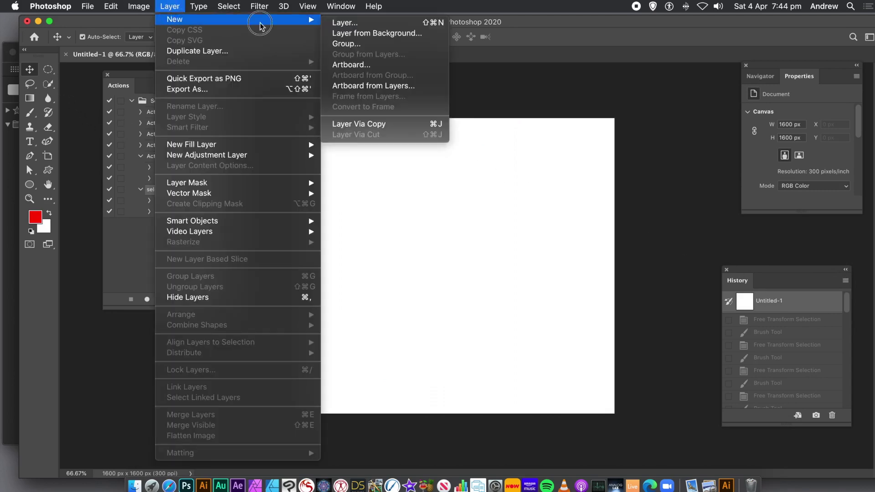
left_click(345, 23)
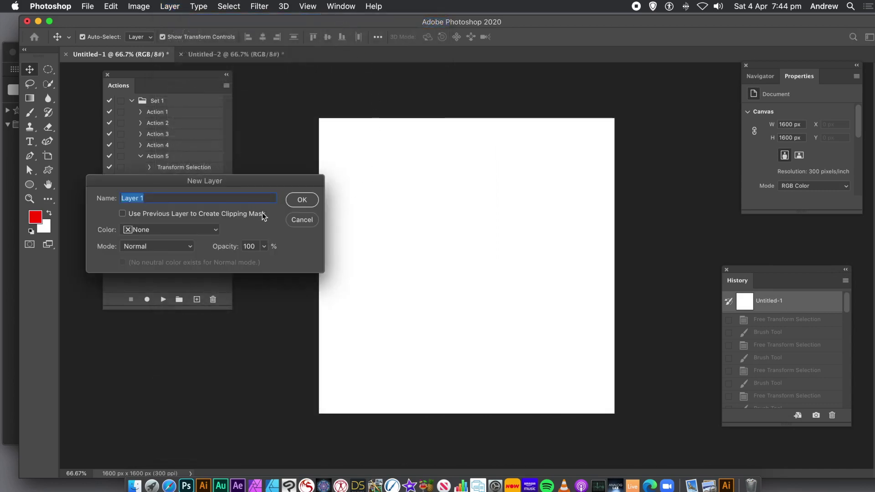
left_click(301, 201)
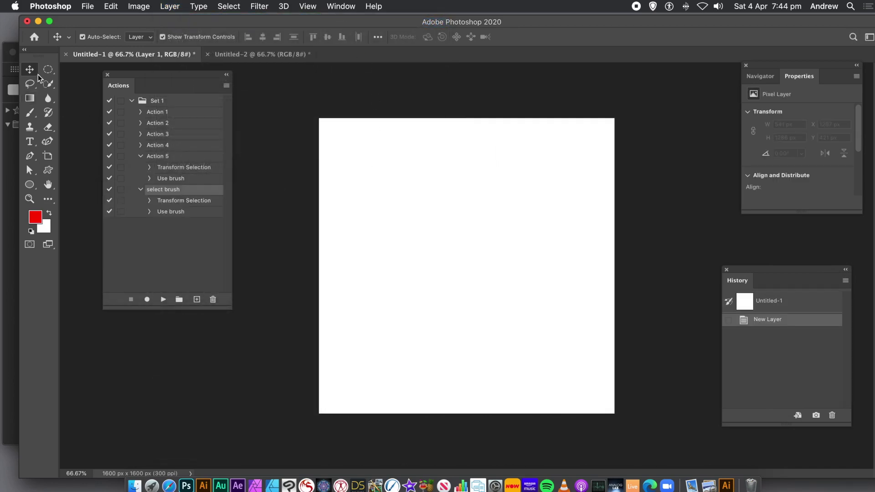
- Draw a circular selection about 1470 px across and fill it navy blue
left_click(48, 71)
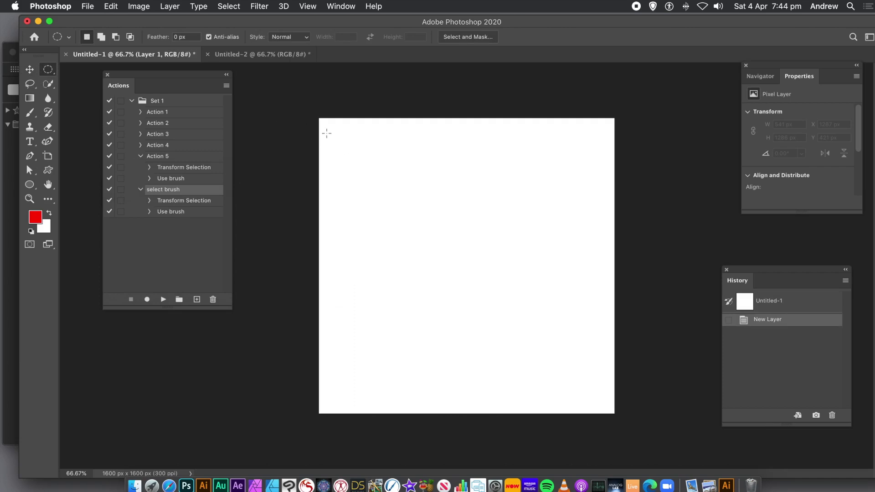
left_click_drag(326, 128, 613, 403)
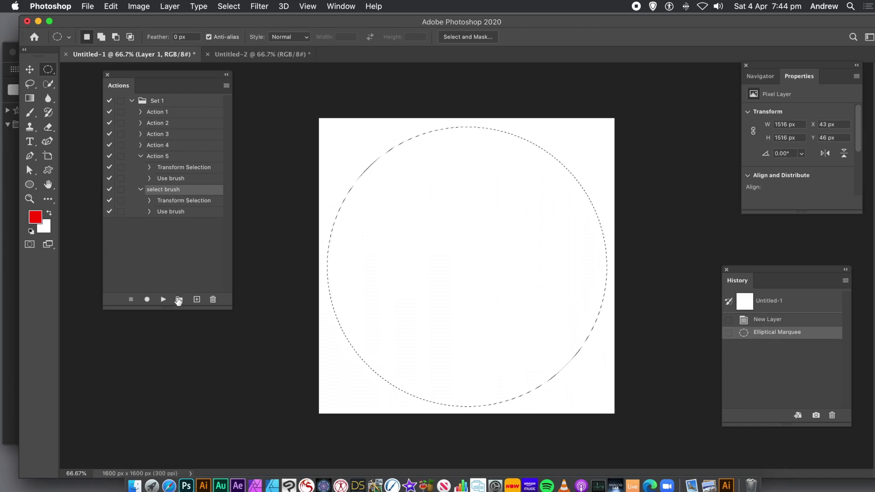
left_click(163, 300)
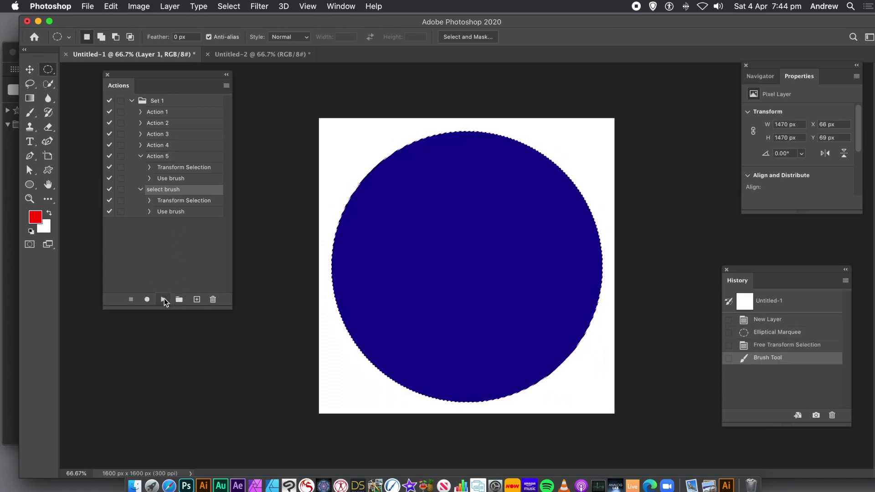
- Replay the 'select brush' action 60 times, filling the navy circle with rings down to a 70 px centre
left_click(163, 299)
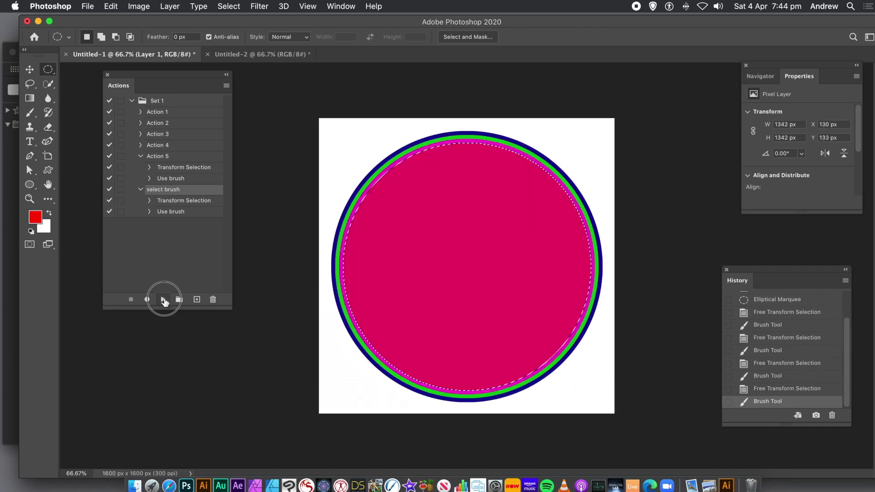
left_click(163, 299)
left_click(163, 299)
left_click(163, 299)
left_click(163, 299)
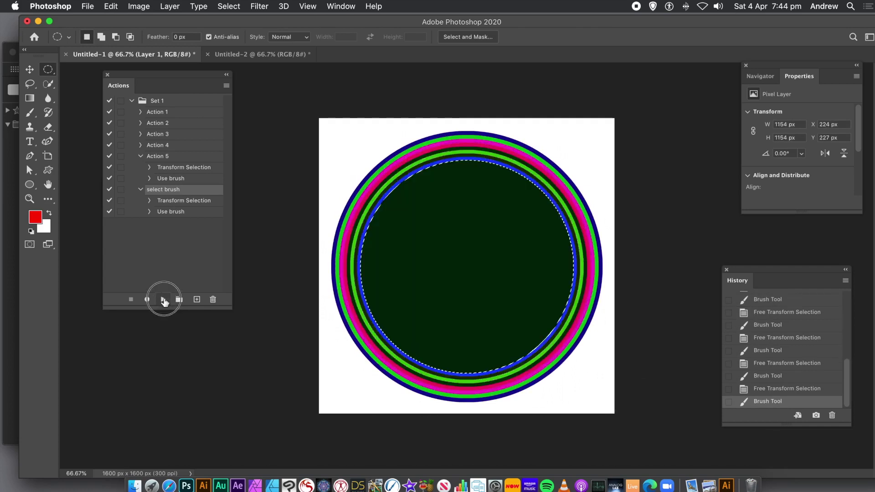
left_click(163, 298)
left_click(163, 299)
left_click(163, 299)
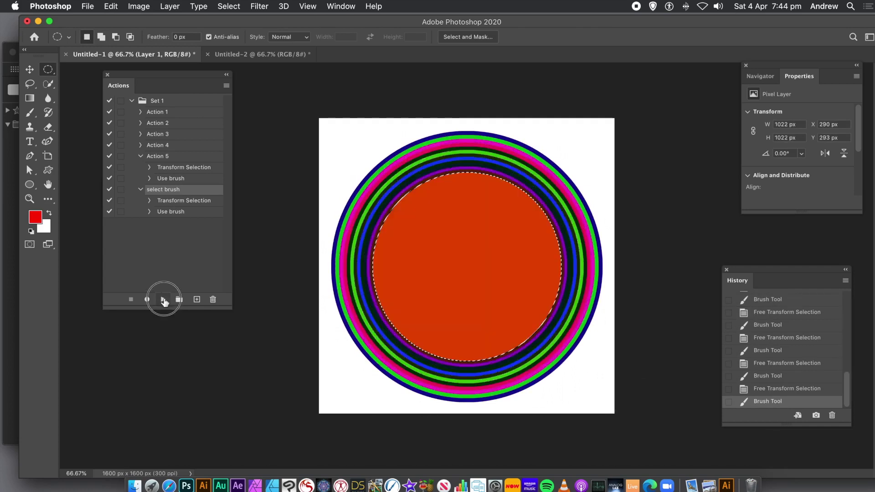
left_click(163, 299)
left_click(163, 299)
left_click(163, 299)
left_click(163, 299)
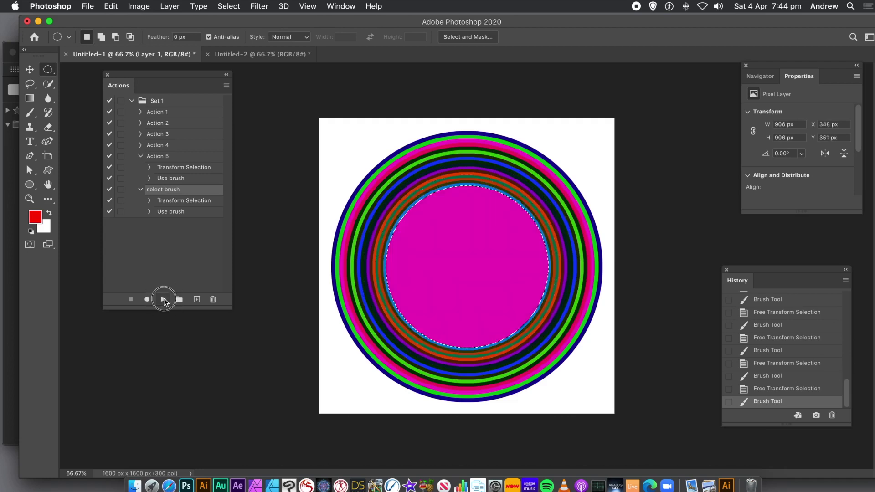
left_click(163, 299)
left_click(163, 299)
left_click(163, 299)
left_click(163, 299)
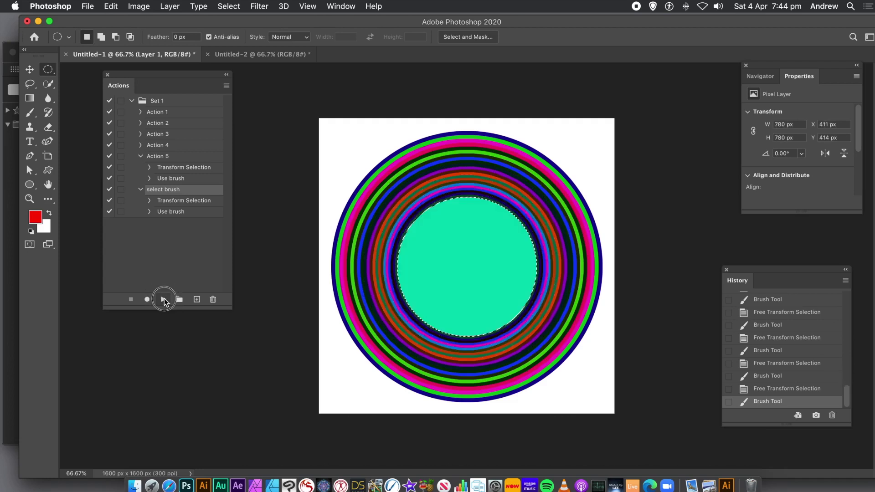
left_click(163, 299)
left_click(163, 299)
left_click(163, 299)
left_click(164, 299)
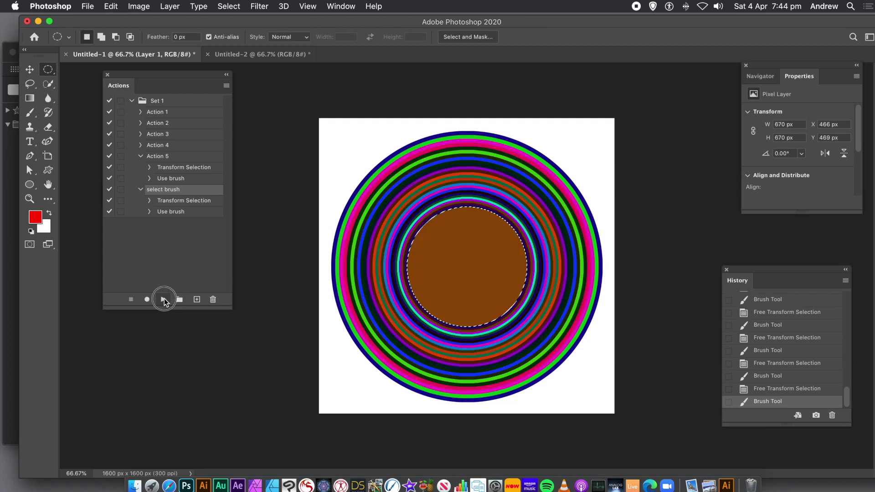
left_click(163, 299)
left_click(163, 299)
left_click(163, 299)
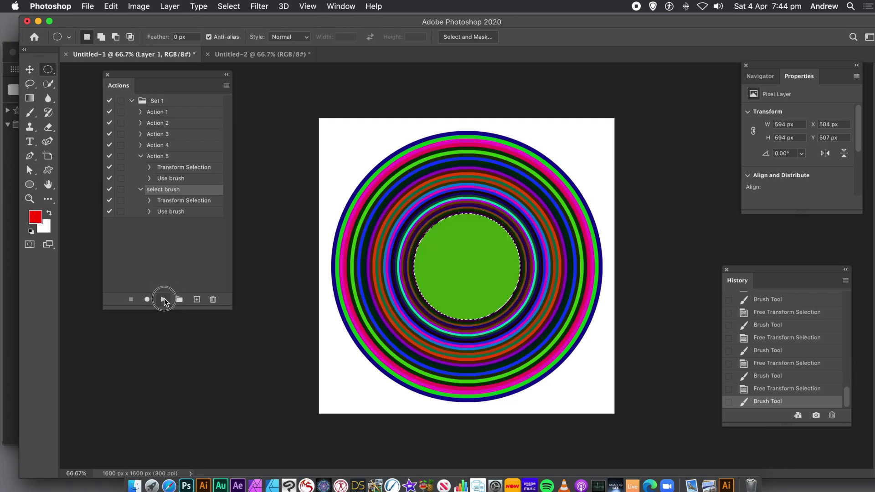
left_click(163, 299)
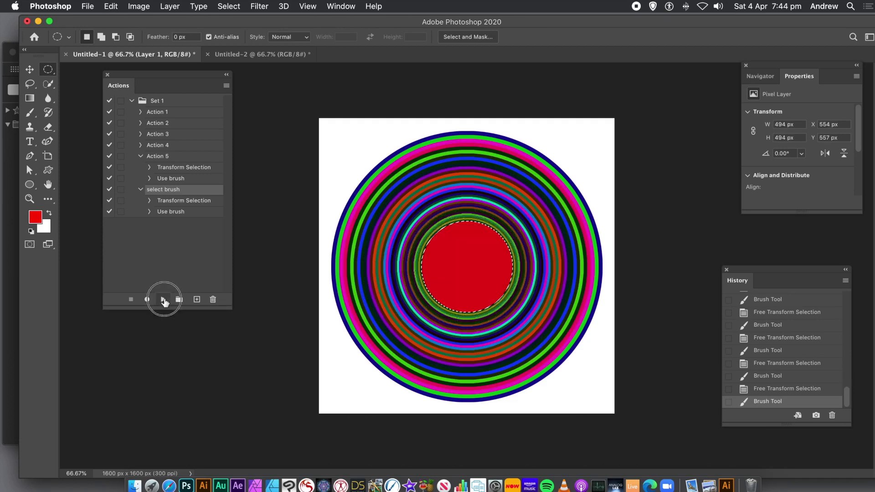
left_click(163, 299)
left_click(163, 299)
left_click(163, 299)
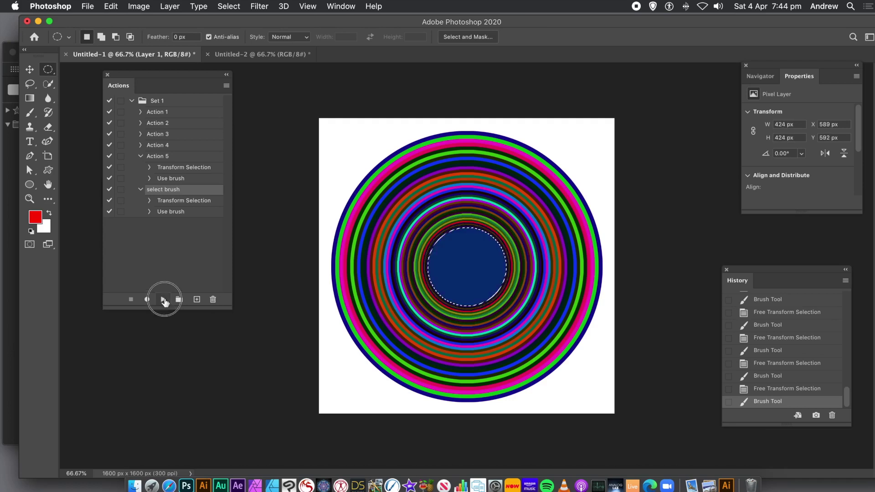
left_click(163, 299)
left_click(163, 299)
left_click(164, 299)
left_click(163, 299)
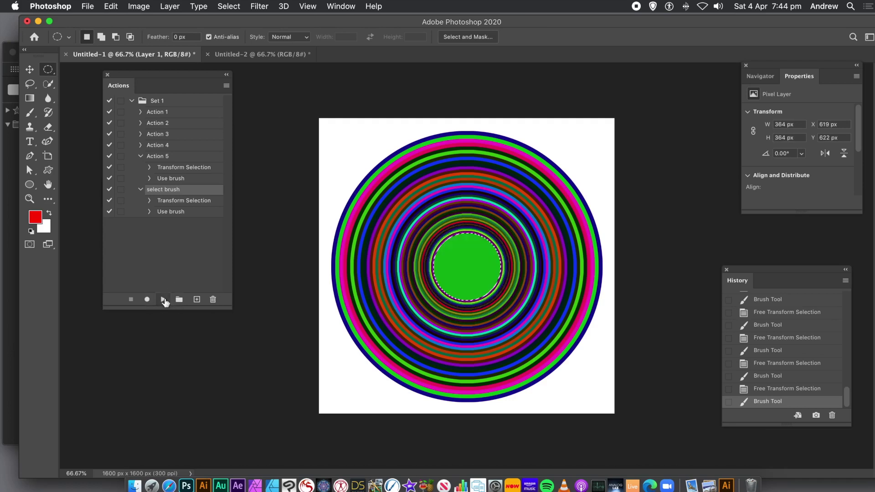
left_click(163, 299)
left_click(163, 299)
left_click(163, 299)
left_click(163, 299)
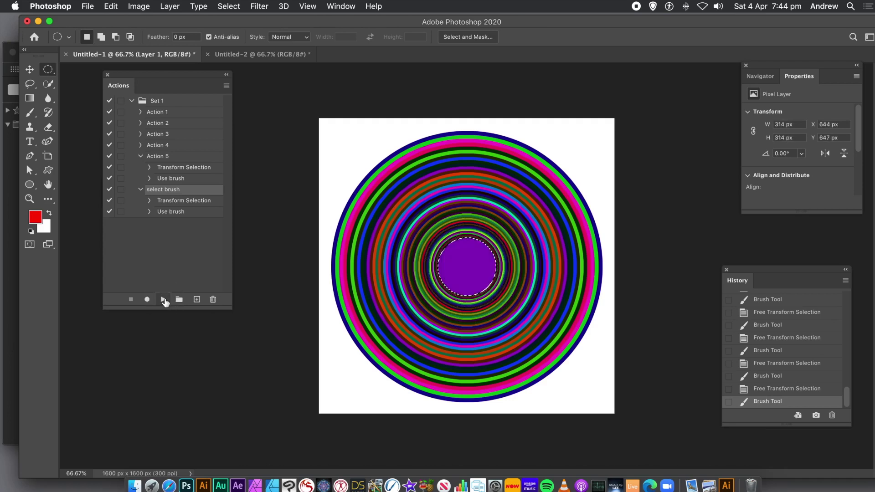
left_click(163, 299)
left_click(163, 299)
left_click(163, 299)
left_click(163, 299)
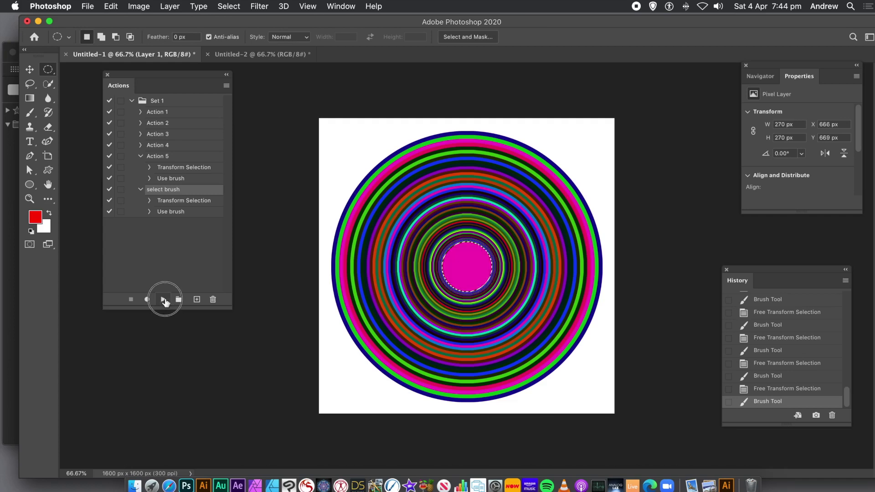
left_click(163, 299)
left_click(163, 298)
left_click(163, 299)
left_click(163, 299)
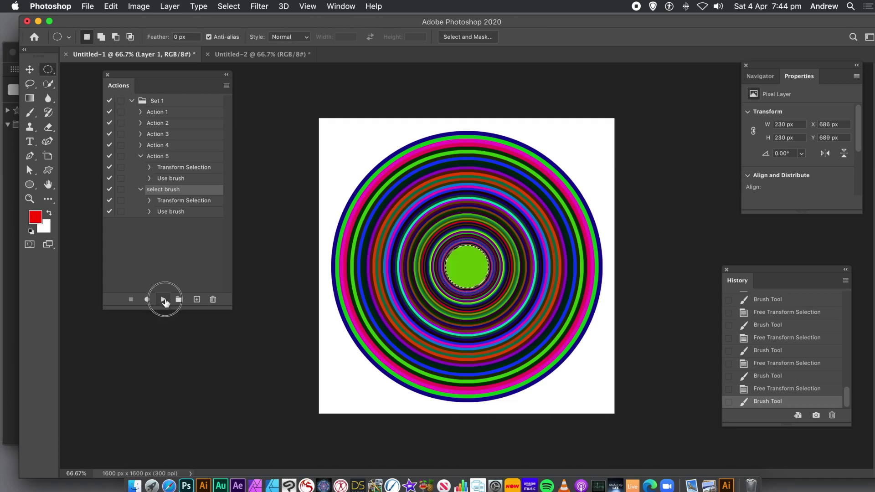
left_click(163, 299)
left_click(163, 299)
left_click(163, 299)
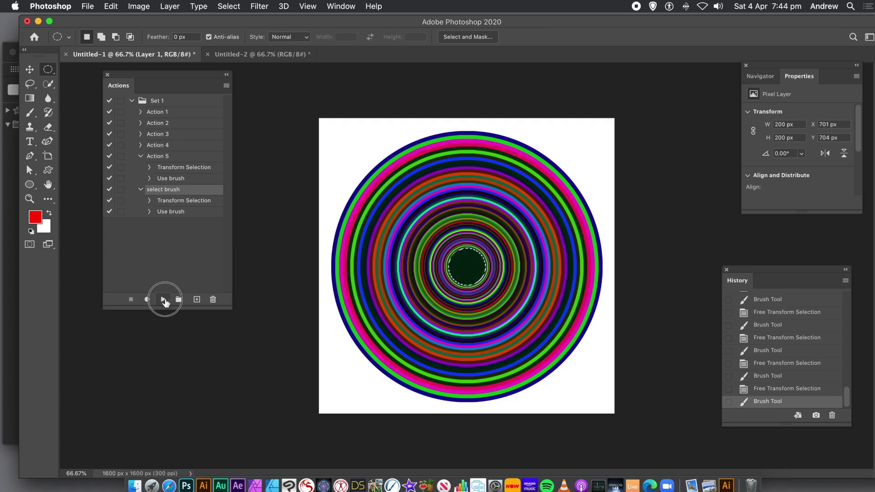
left_click(164, 300)
left_click(164, 300)
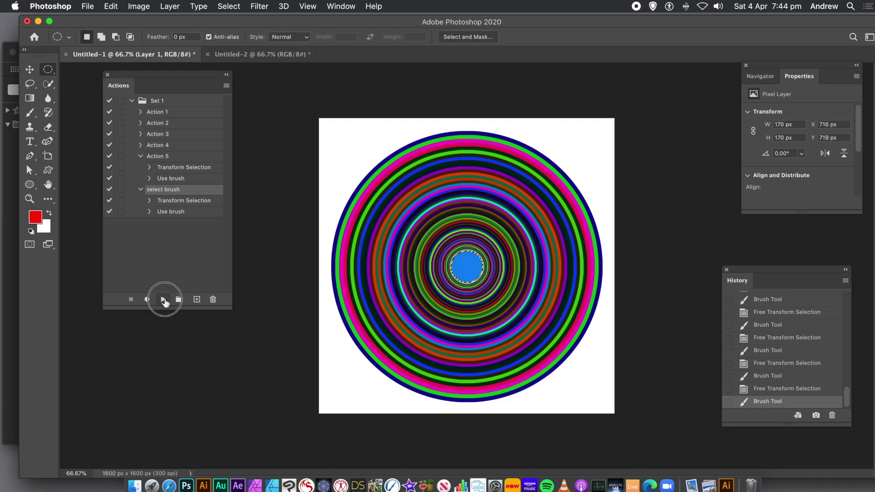
left_click(164, 299)
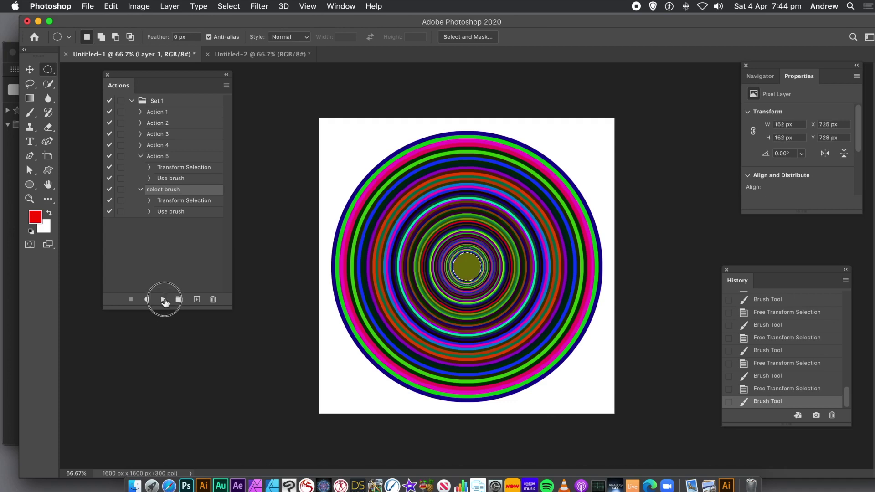
left_click(164, 300)
left_click(164, 300)
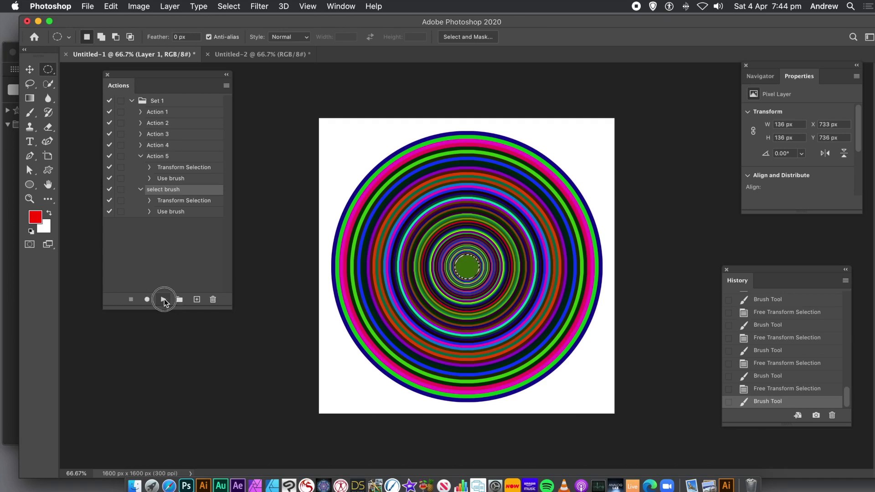
left_click(164, 300)
left_click(164, 300)
left_click(164, 300)
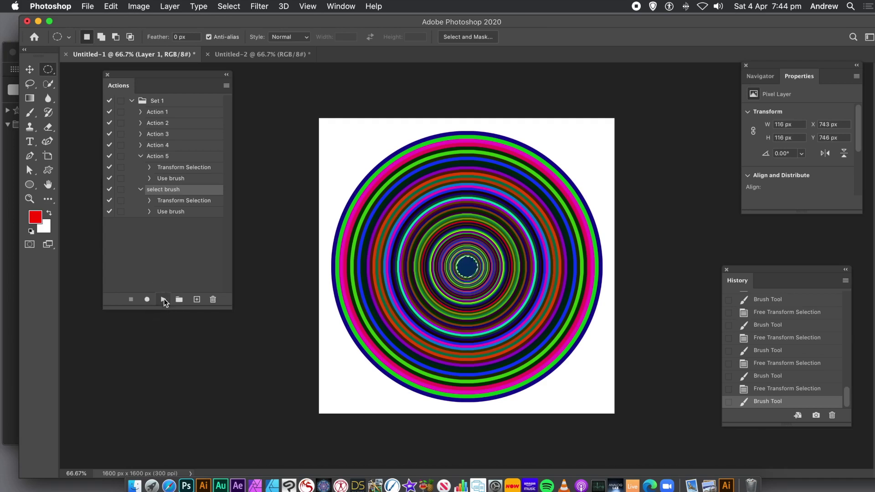
left_click(163, 300)
left_click(164, 300)
left_click(164, 299)
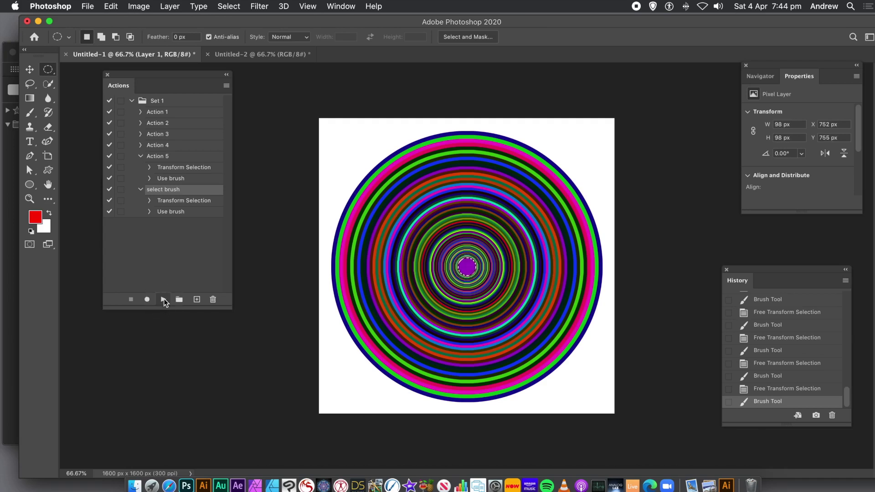
left_click(164, 300)
left_click(163, 300)
left_click(164, 300)
left_click(163, 300)
left_click(163, 300)
left_click(164, 300)
- Deselect the circle and switch to the Move tool
left_click(234, 6)
left_click(240, 29)
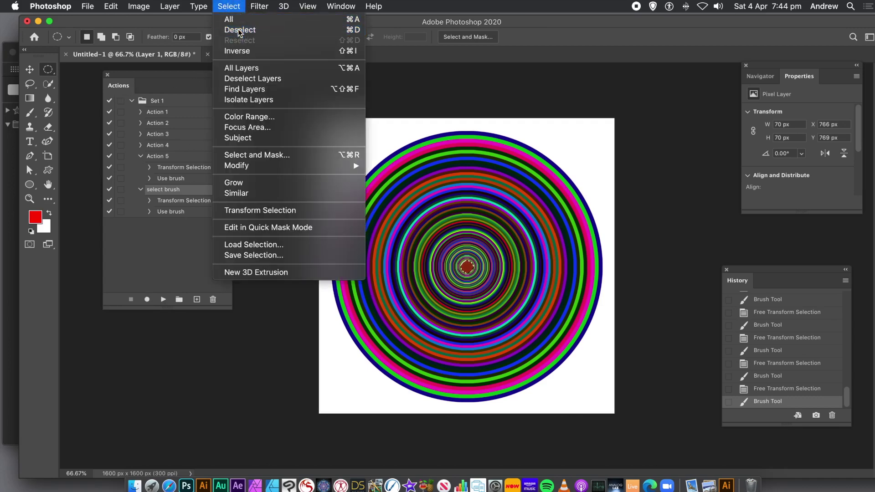
left_click(31, 71)
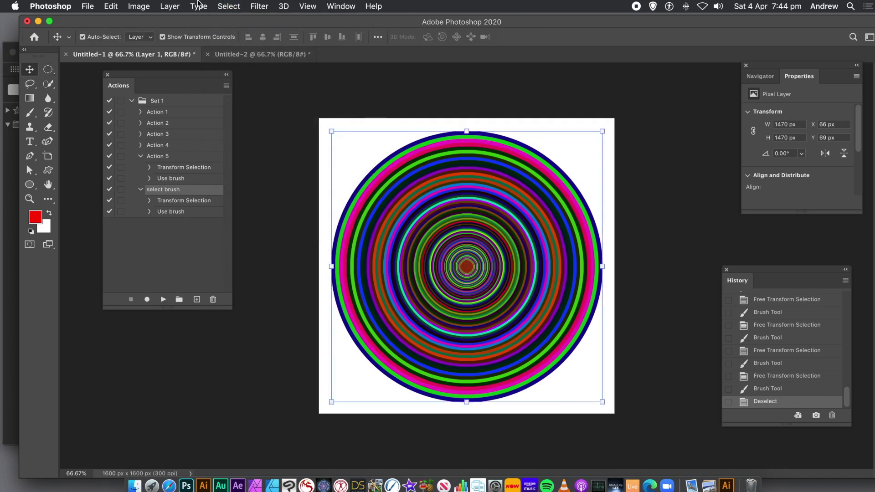
- Convert Layer 1 with the ringed circle into an embedded smart object
left_click(176, 6)
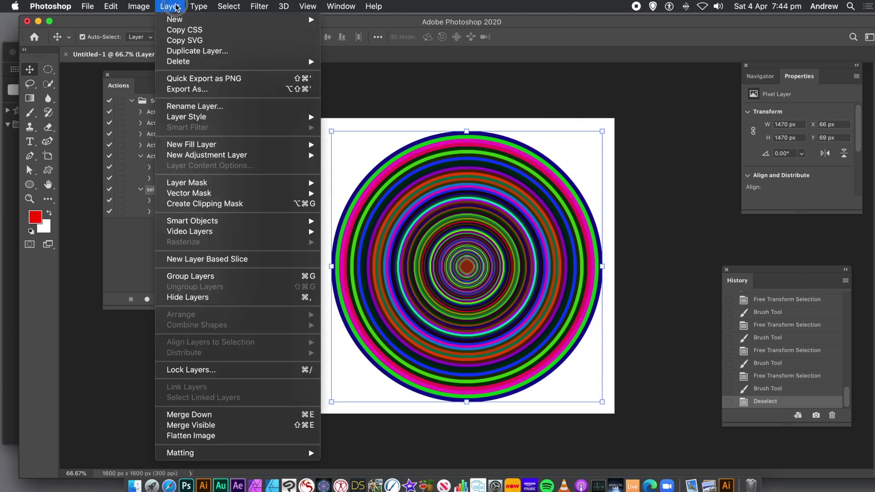
mouse_move(218, 227)
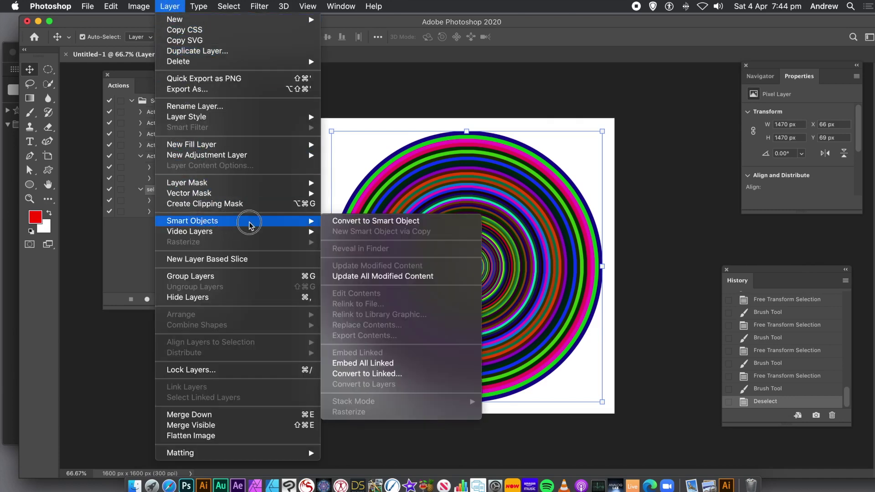
left_click(337, 222)
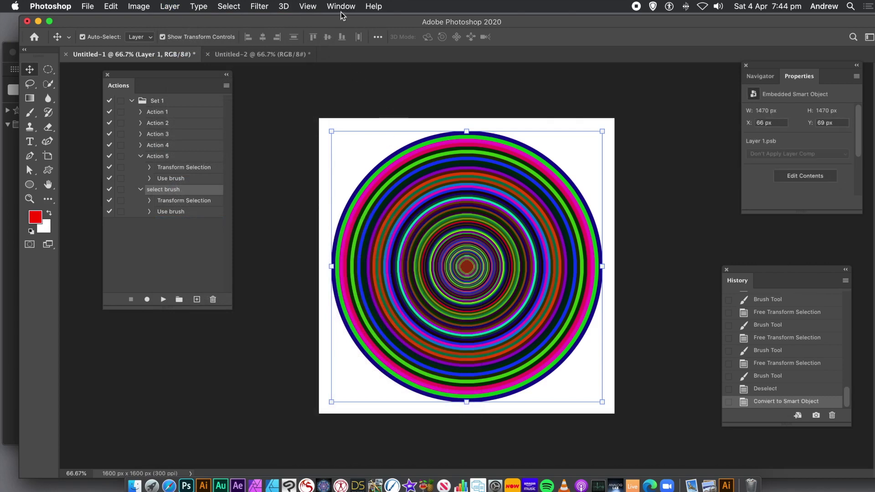
left_click(112, 6)
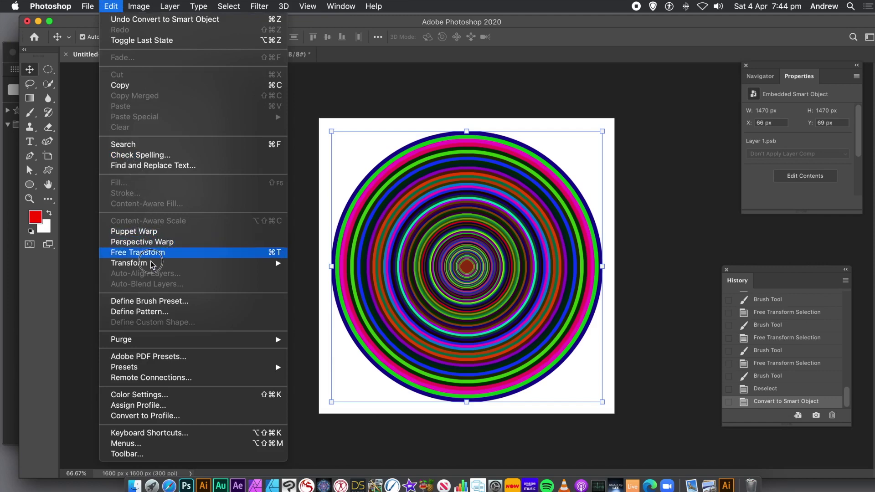
mouse_move(152, 263)
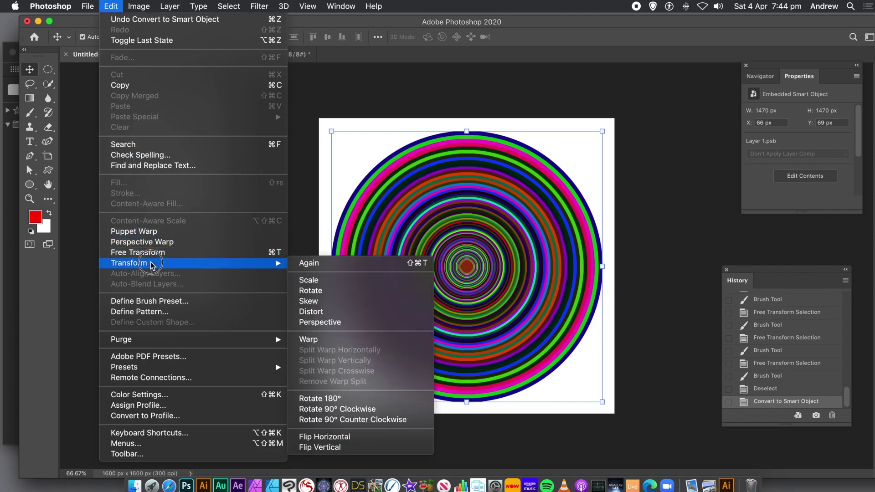
left_click(314, 312)
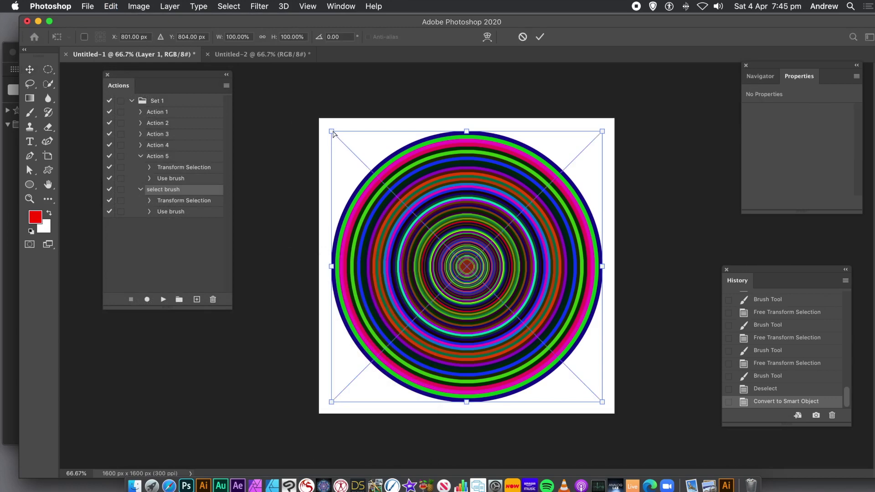
left_click_drag(333, 133, 408, 180)
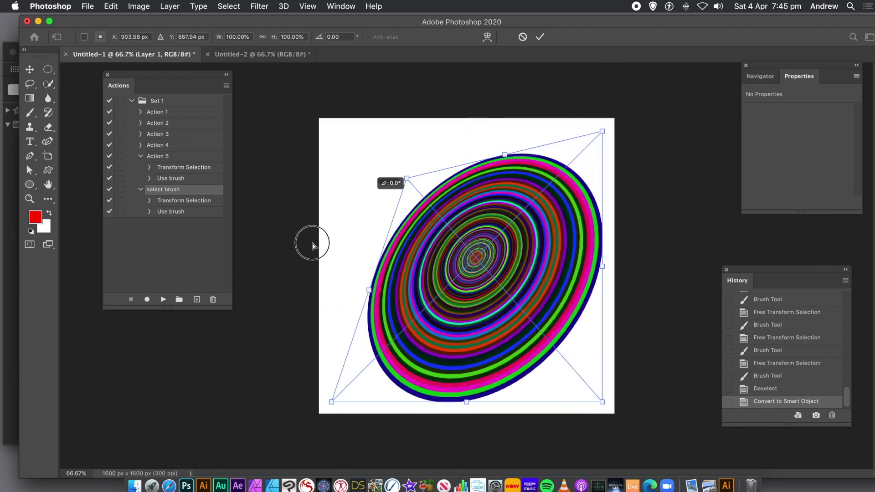
left_click_drag(312, 246, 377, 258)
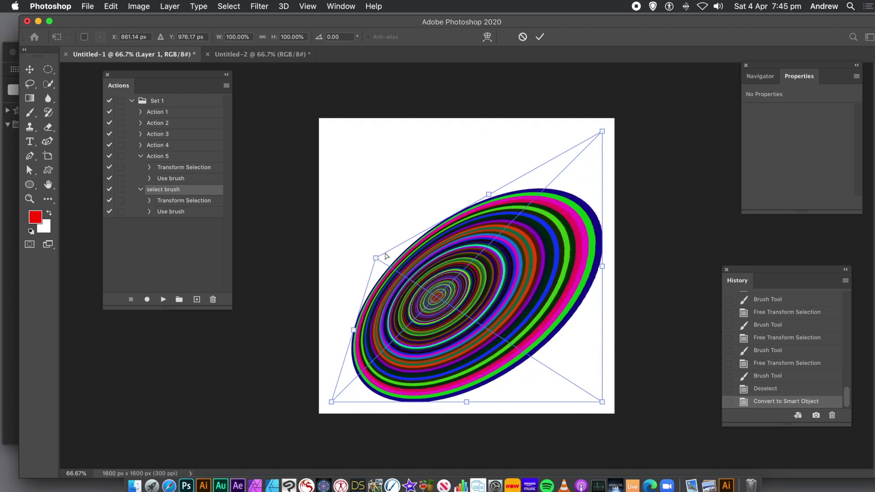
left_click(539, 36)
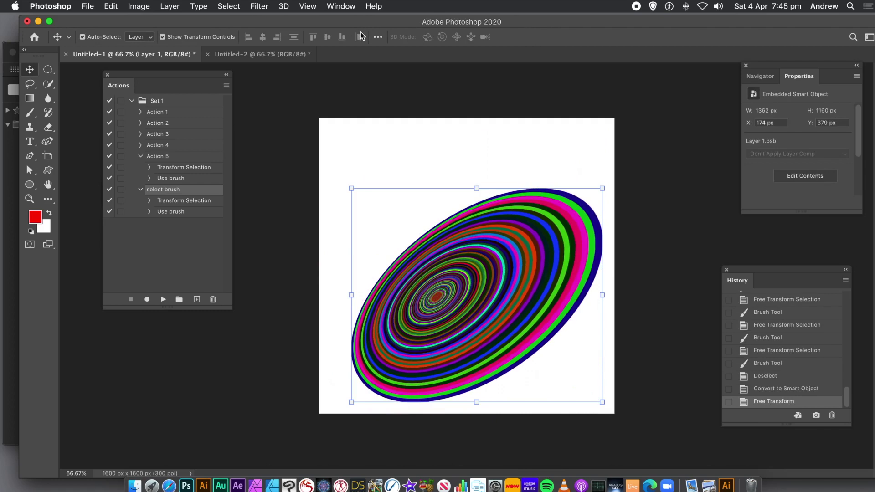
key("super+z")
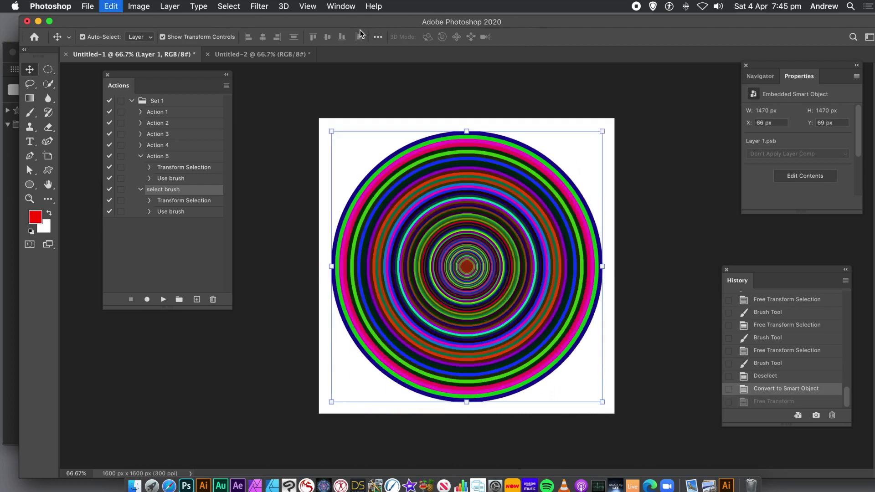
- Warp the ring circle into a pinched bowtie, commit it, and drag a copy up-left
left_click(108, 7)
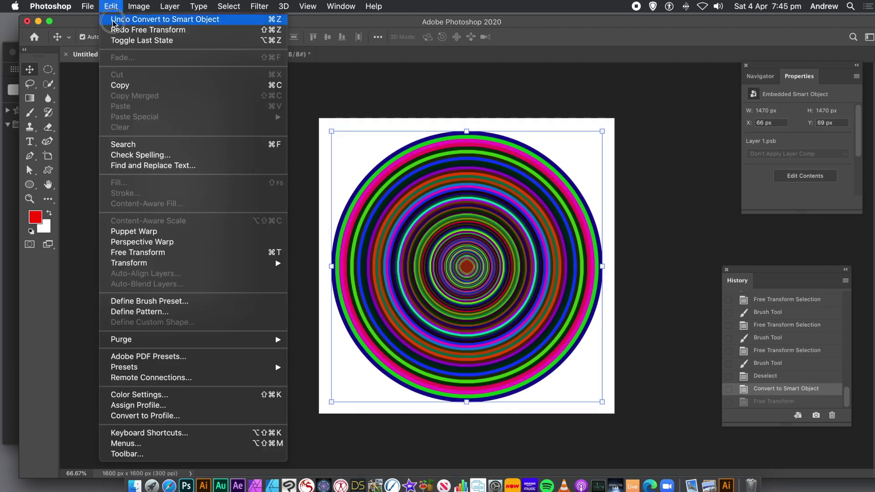
mouse_move(181, 264)
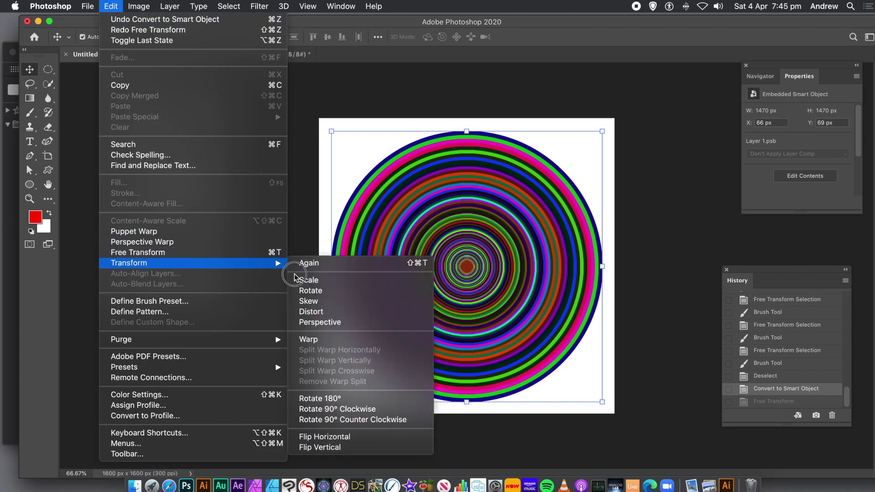
left_click(308, 341)
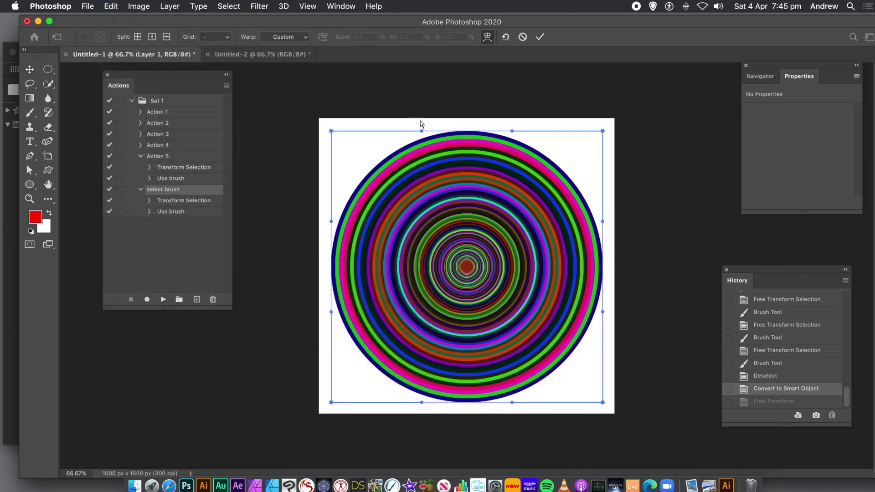
left_click_drag(422, 132, 426, 314)
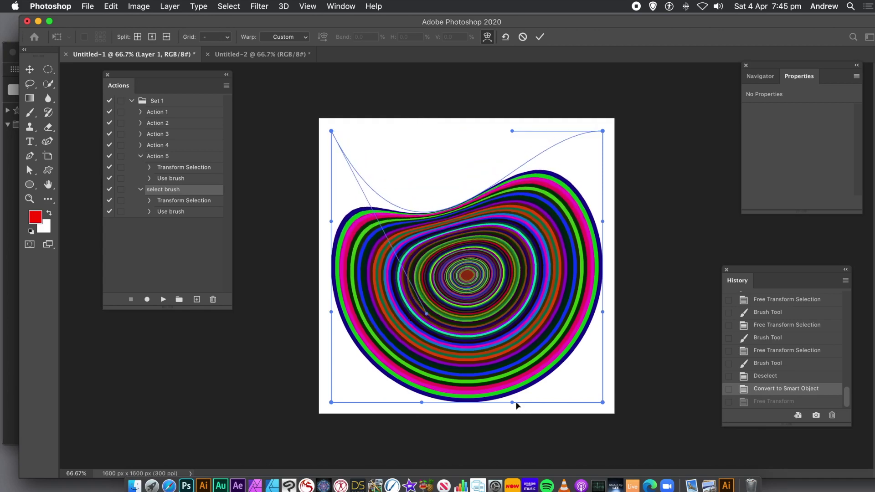
left_click_drag(514, 405, 427, 144)
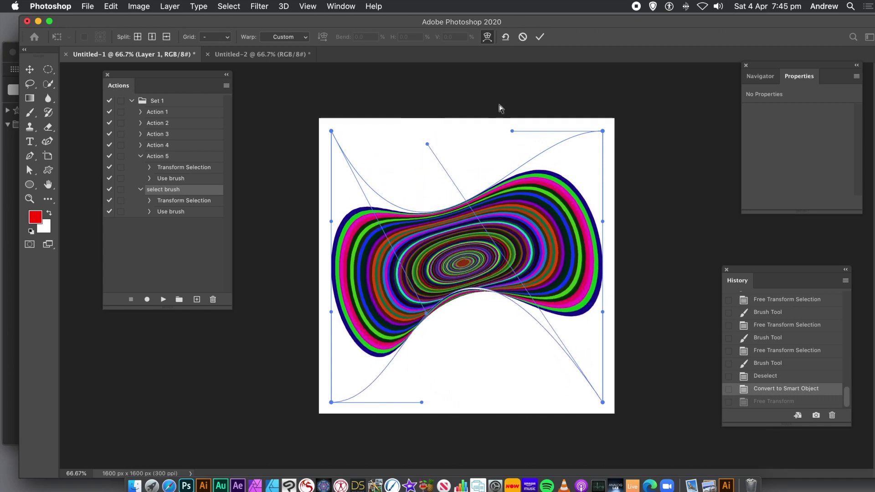
left_click(539, 38)
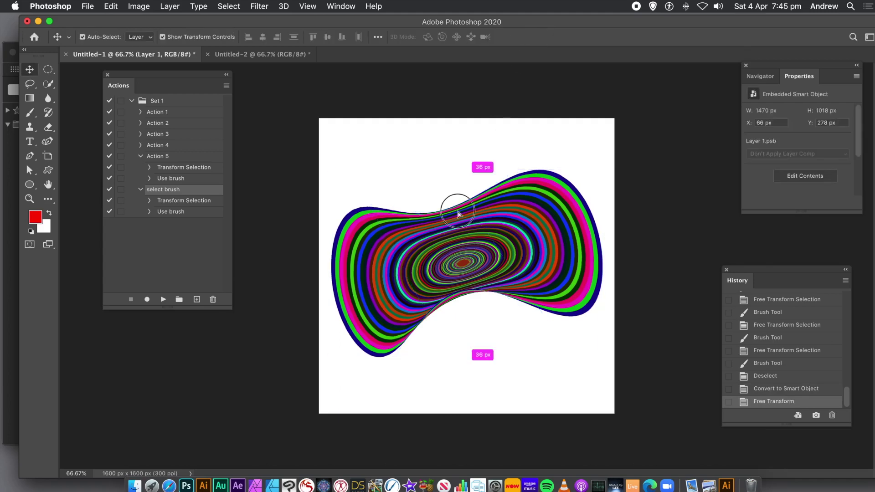
left_click_drag(453, 203, 352, 409)
- Place another bowtie copy at lower left so copies up to Layer 1 copy 9 cover the canvas
left_click(321, 377, "alt")
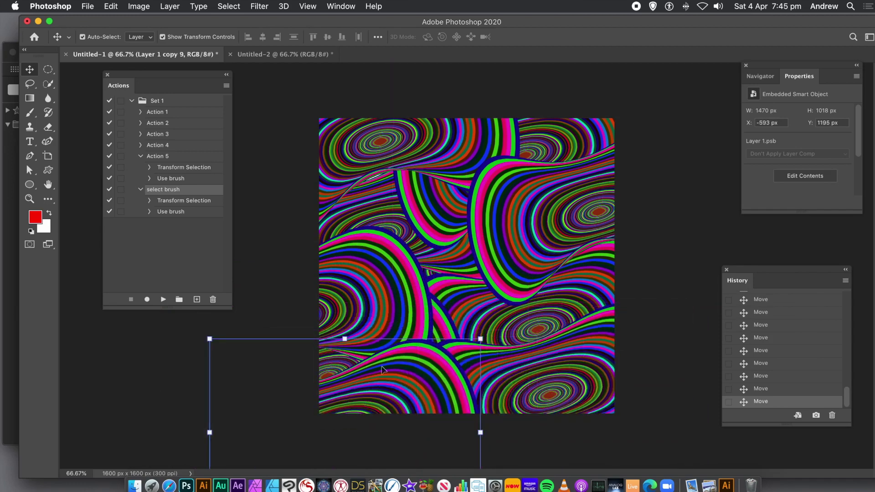
left_click(170, 6)
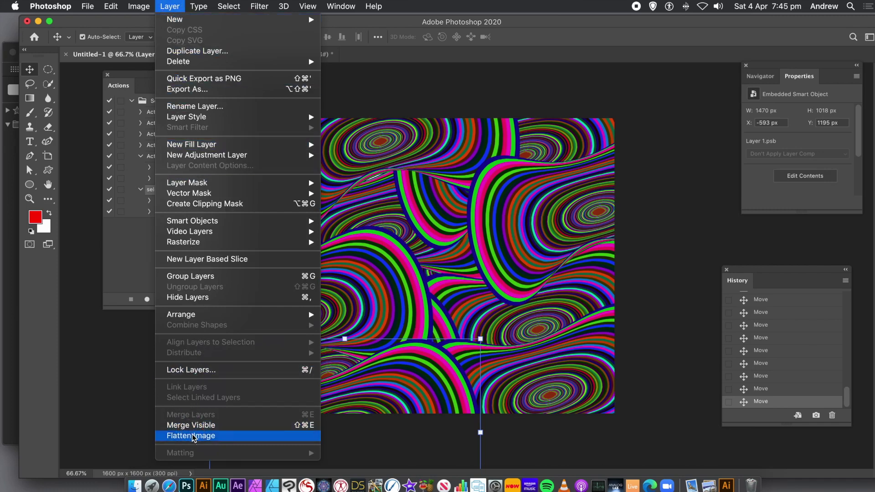
- Apply Flatten Image to merge all the bowtie copies in Untitled-1 into one layer
left_click(246, 436)
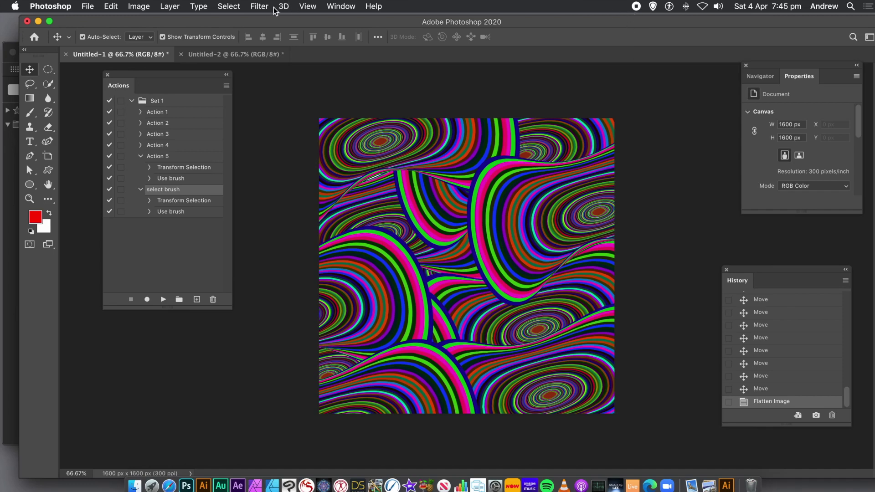
- Apply Oil Paint with Stylization 9.0, Cleanliness 9.5, Scale 0.8 and Bristle Detail 10.0
left_click(258, 7)
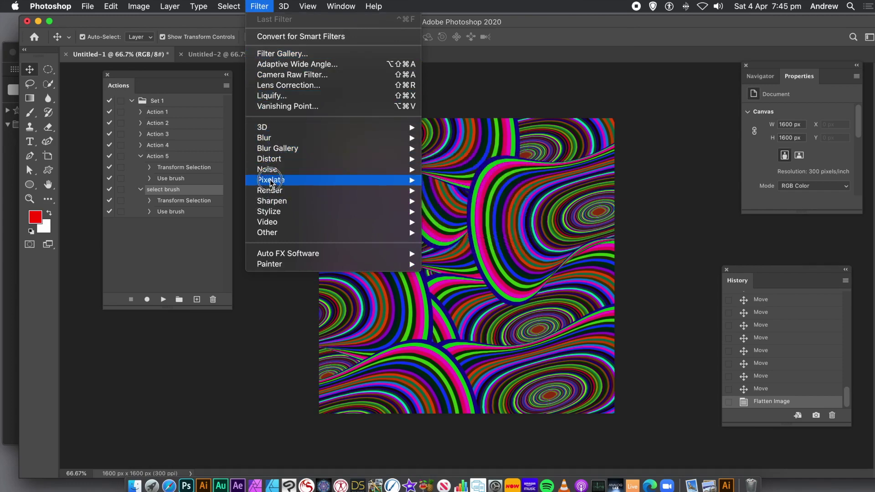
mouse_move(279, 218)
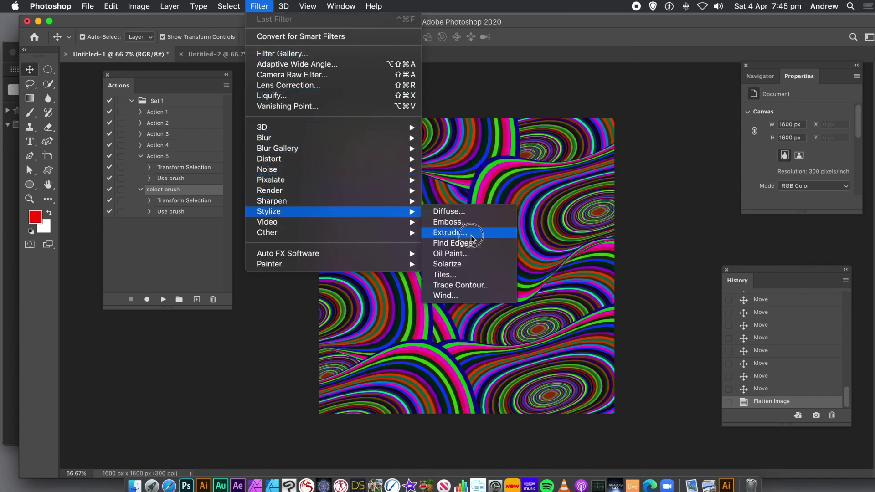
left_click(482, 256)
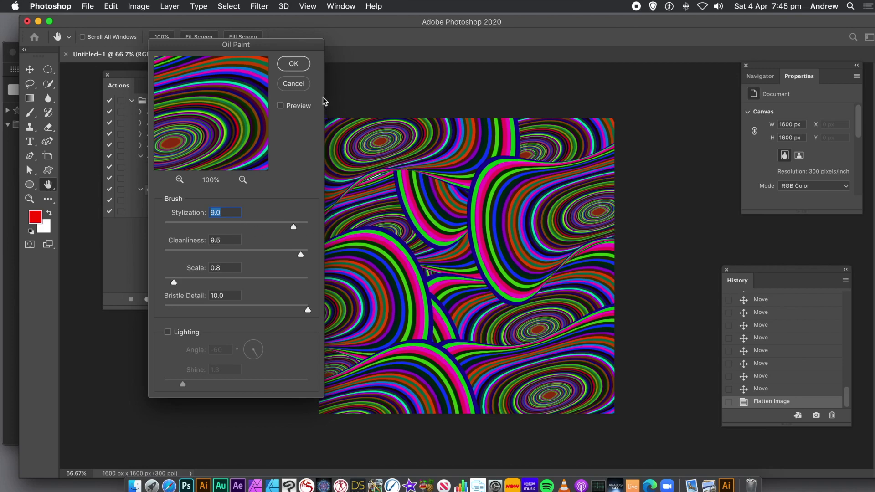
left_click(300, 63)
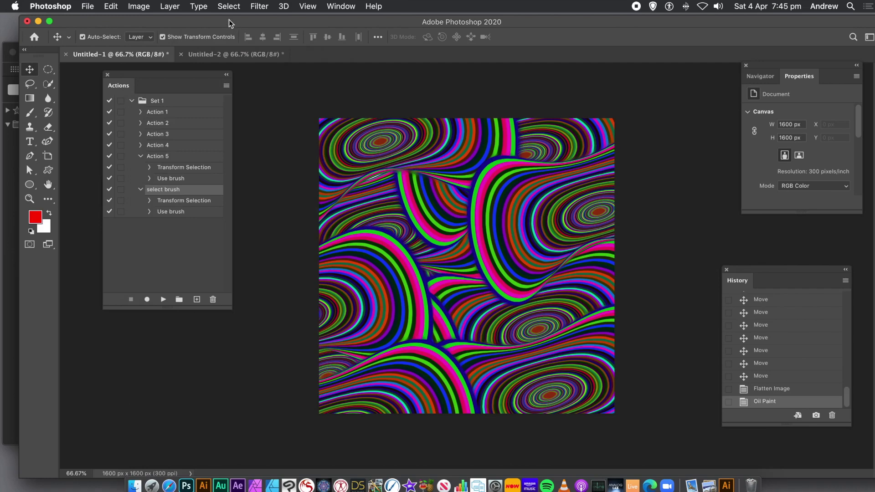
- Apply Hue/Saturation with Hue -116 and Saturation +66, turning the rings green, blue and red
left_click(137, 6)
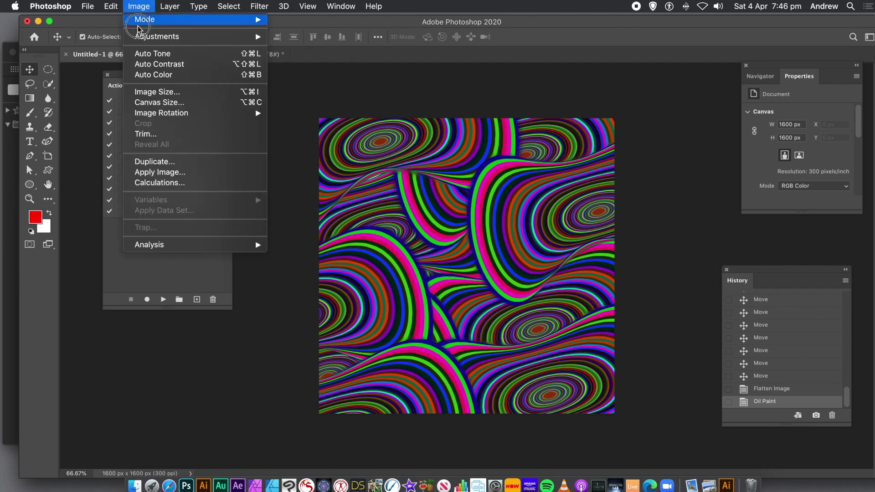
mouse_move(166, 37)
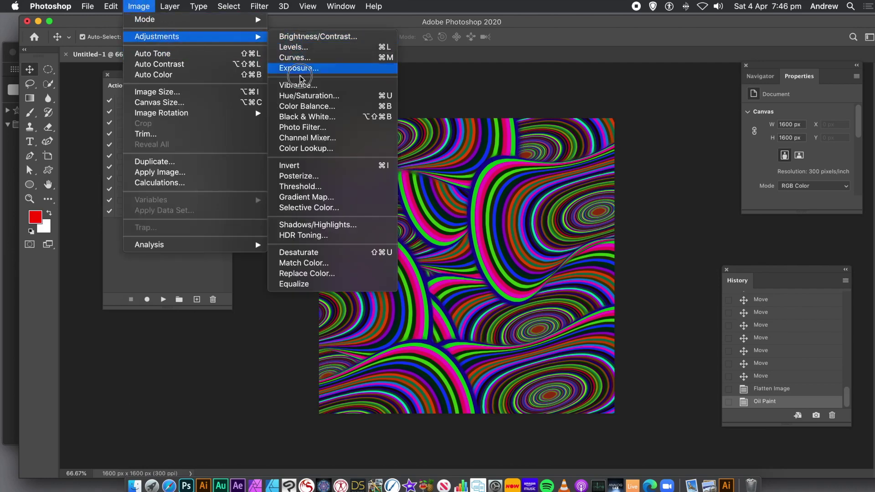
left_click(306, 97)
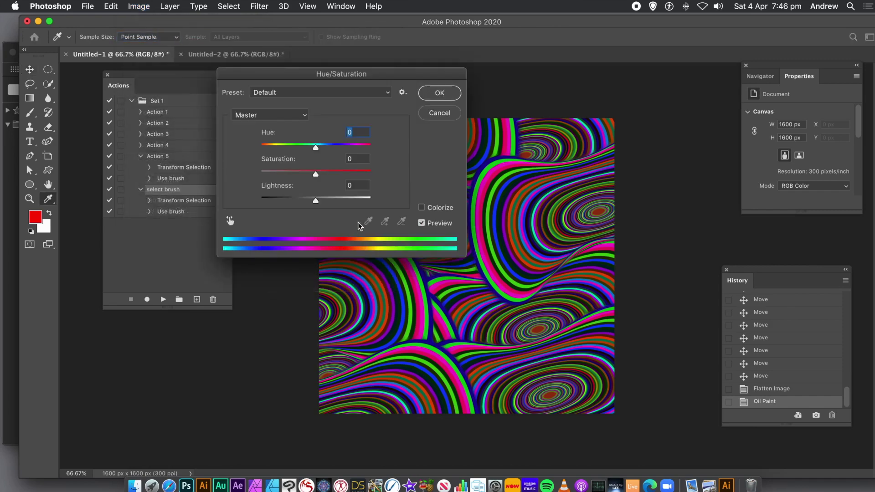
left_click_drag(320, 142, 349, 147)
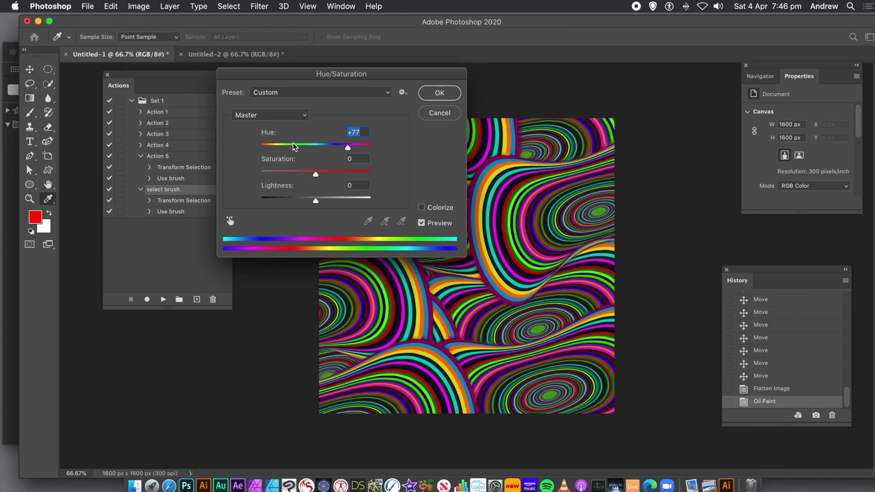
left_click_drag(294, 146, 275, 147)
left_click_drag(315, 174, 353, 175)
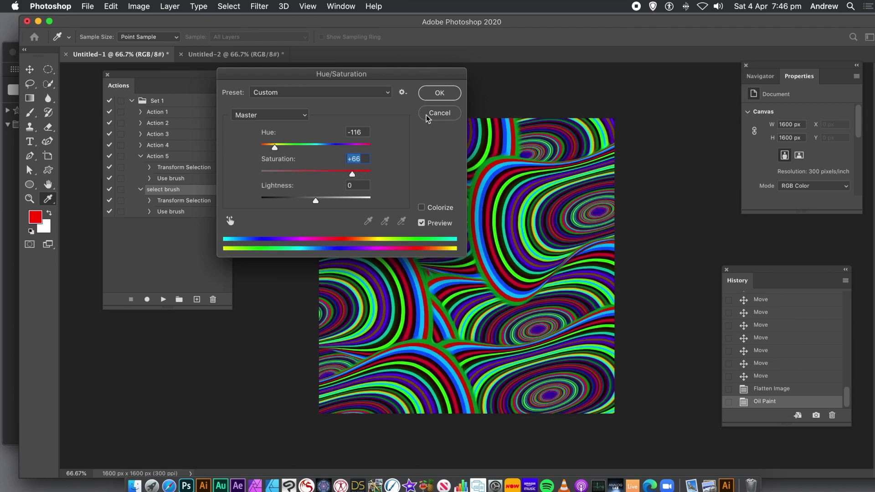
left_click(440, 93)
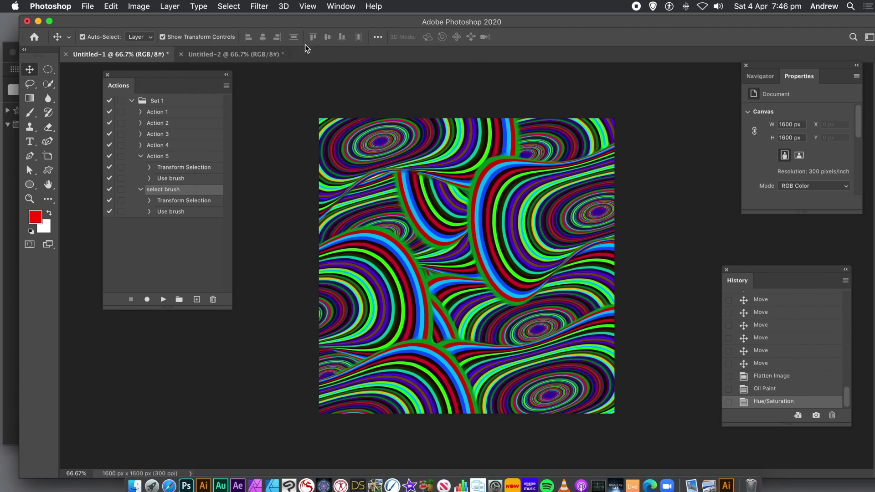
left_click(260, 6)
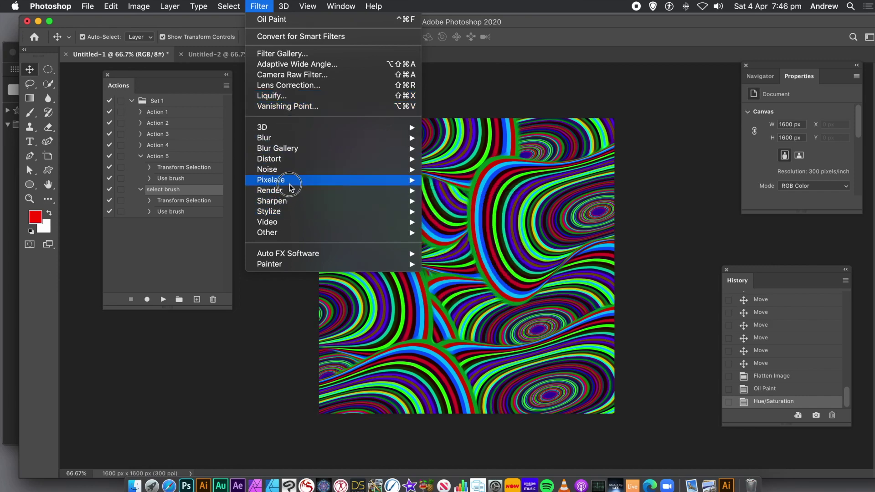
mouse_move(289, 184)
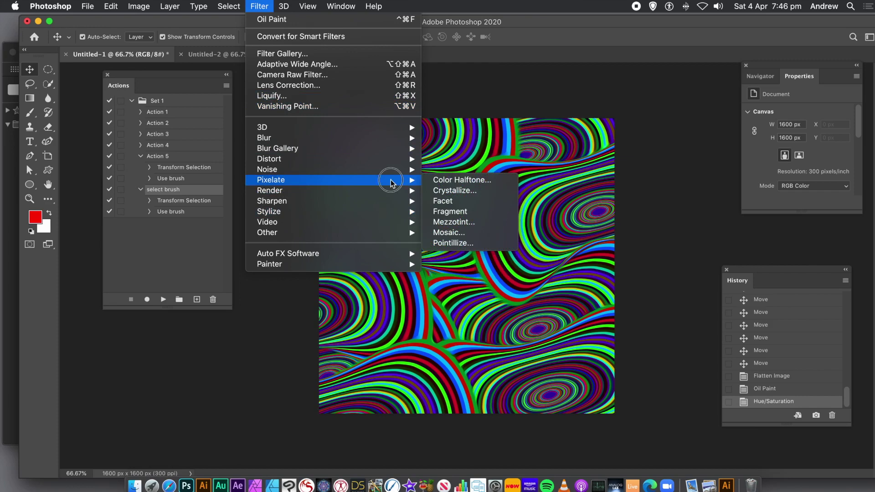
left_click(639, 70)
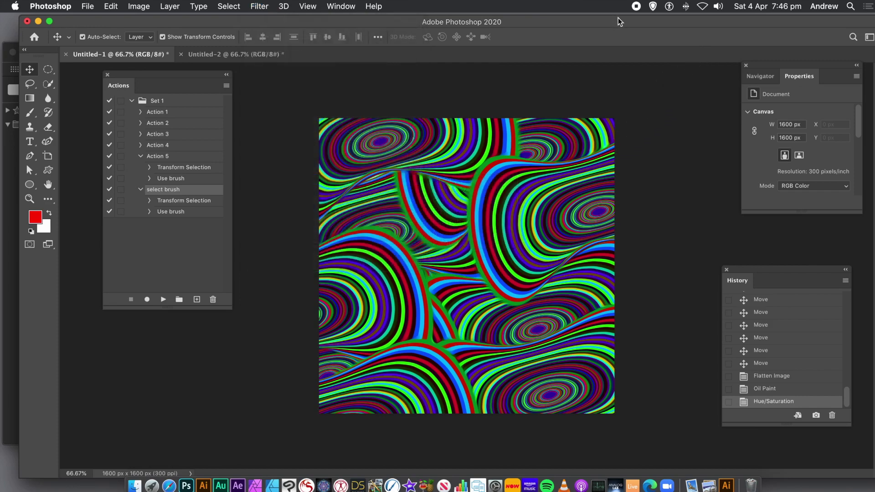